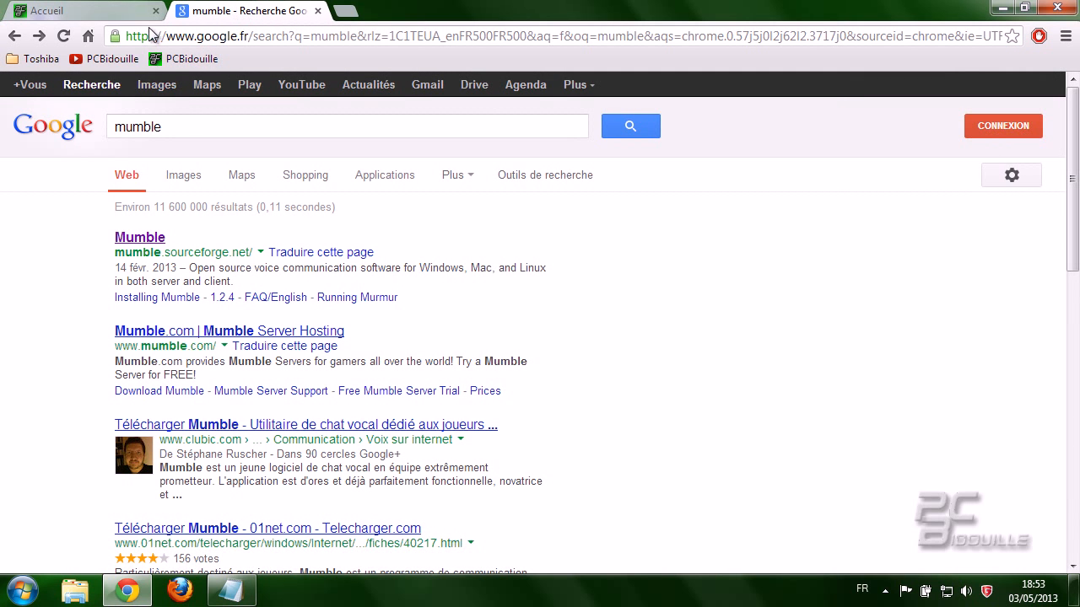
- Open the Mumble website from the Communication section of PC Bidouille's essential PC software page
click(101, 15)
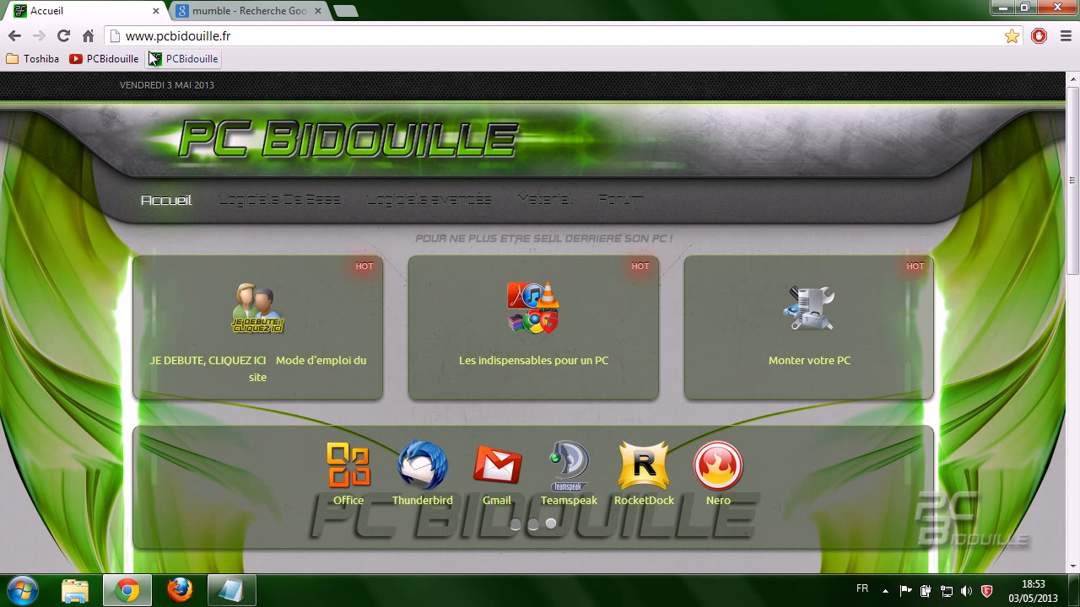
click(518, 364)
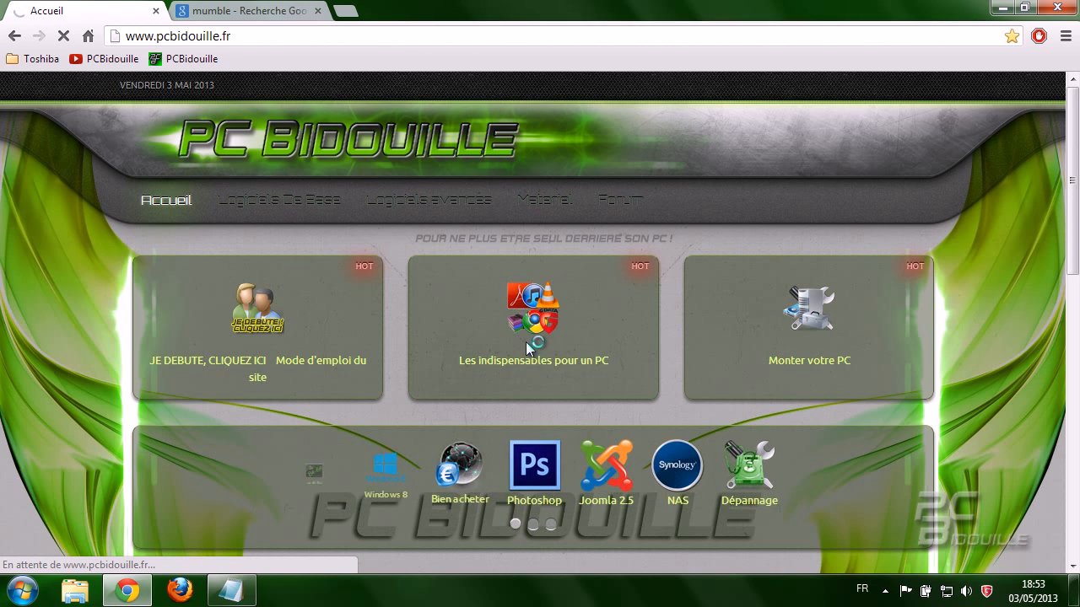
scroll(532, 358, down, 6)
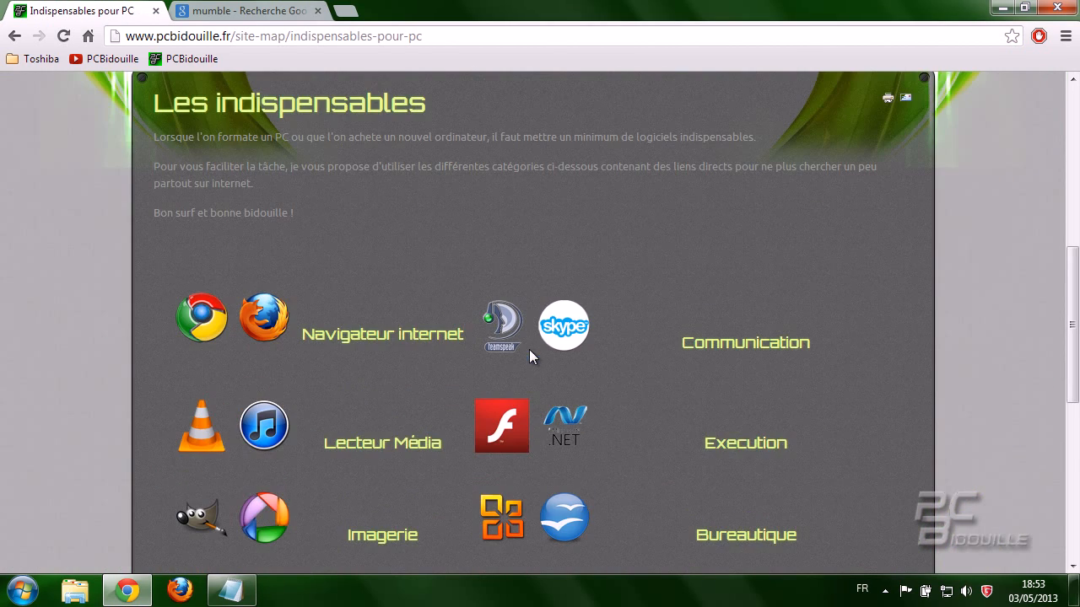
click(726, 345)
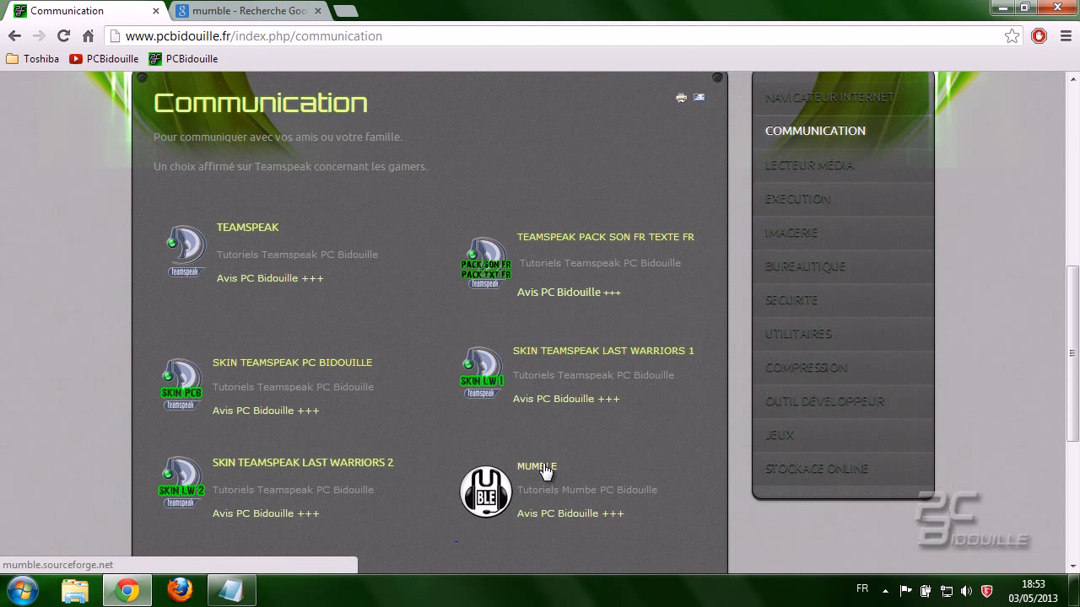
click(547, 467)
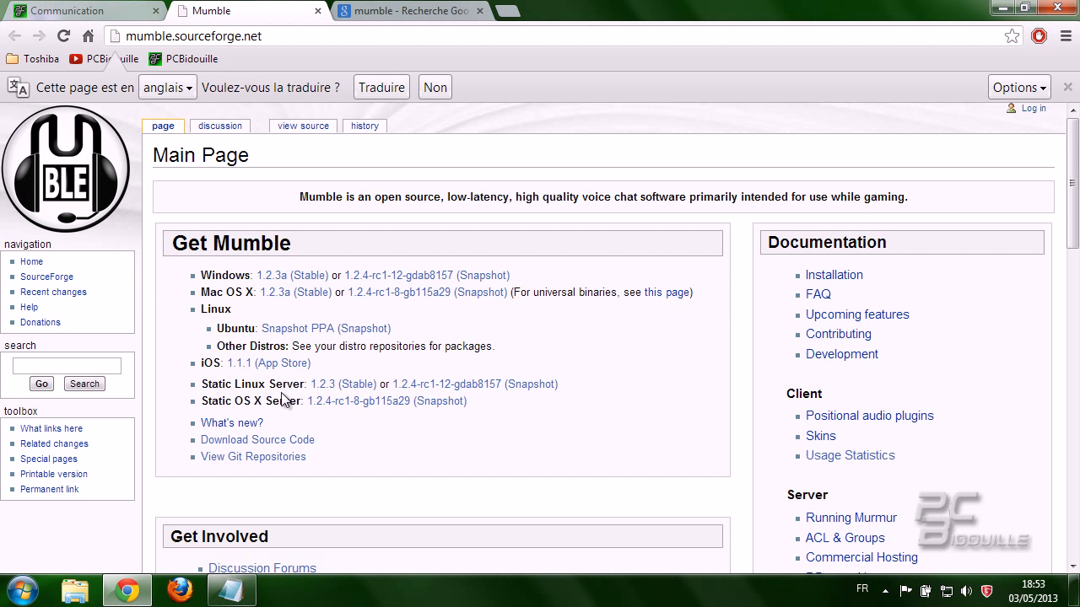
- Download the stable Windows version 1.2.3a of Mumble and run the mumble-1.2.3a.msi installer
click(277, 283)
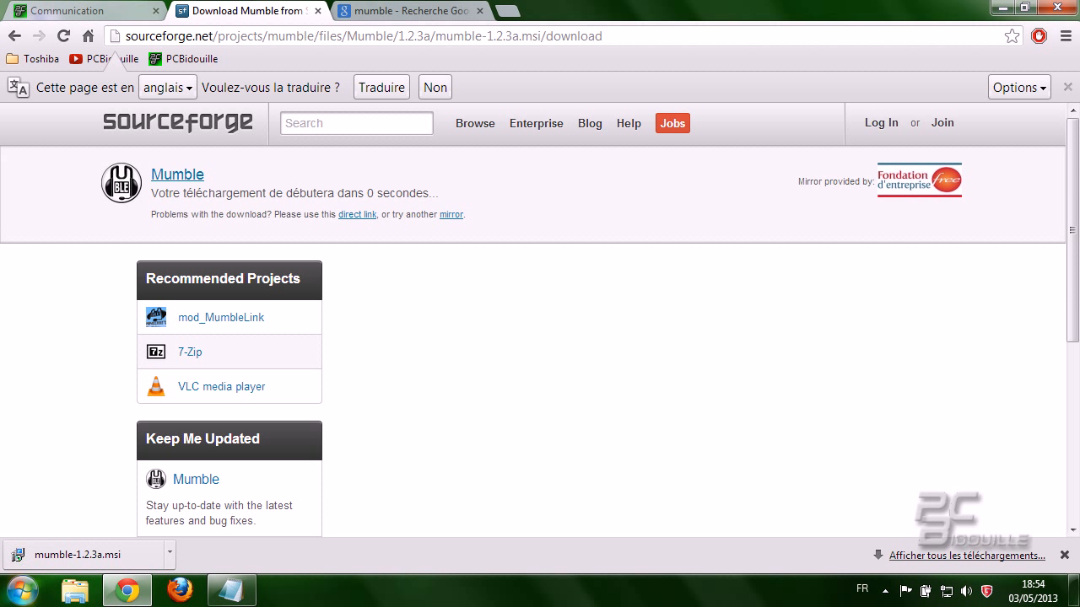
click(169, 555)
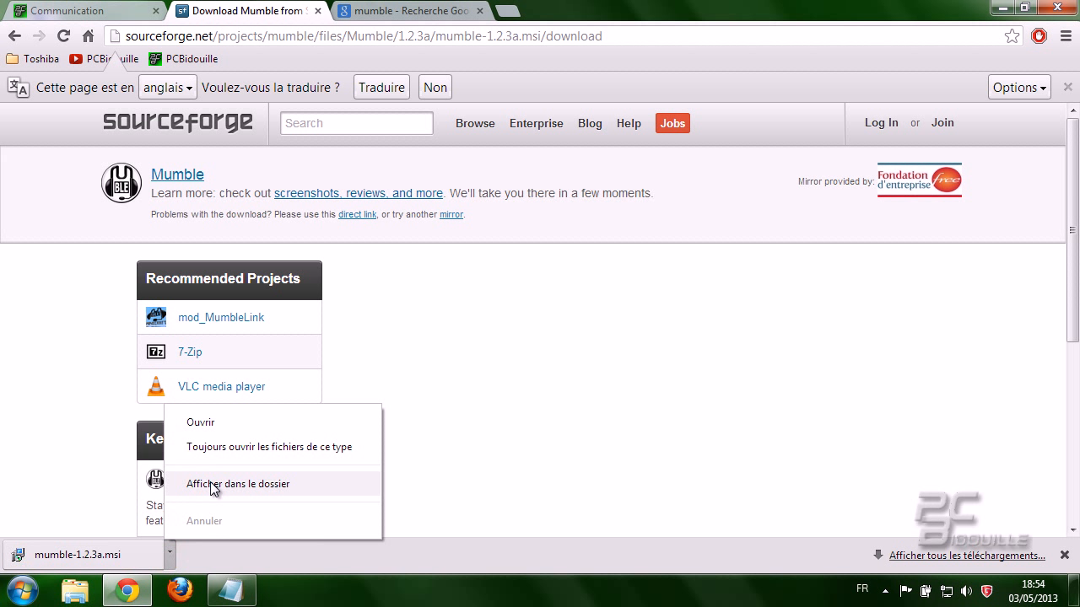
click(86, 560)
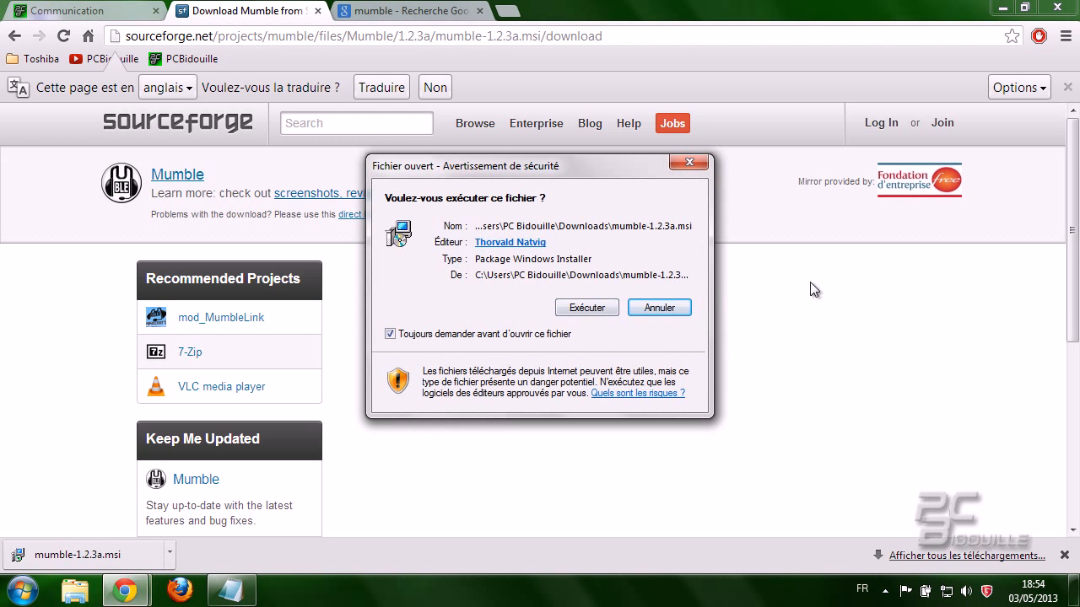
click(1002, 9)
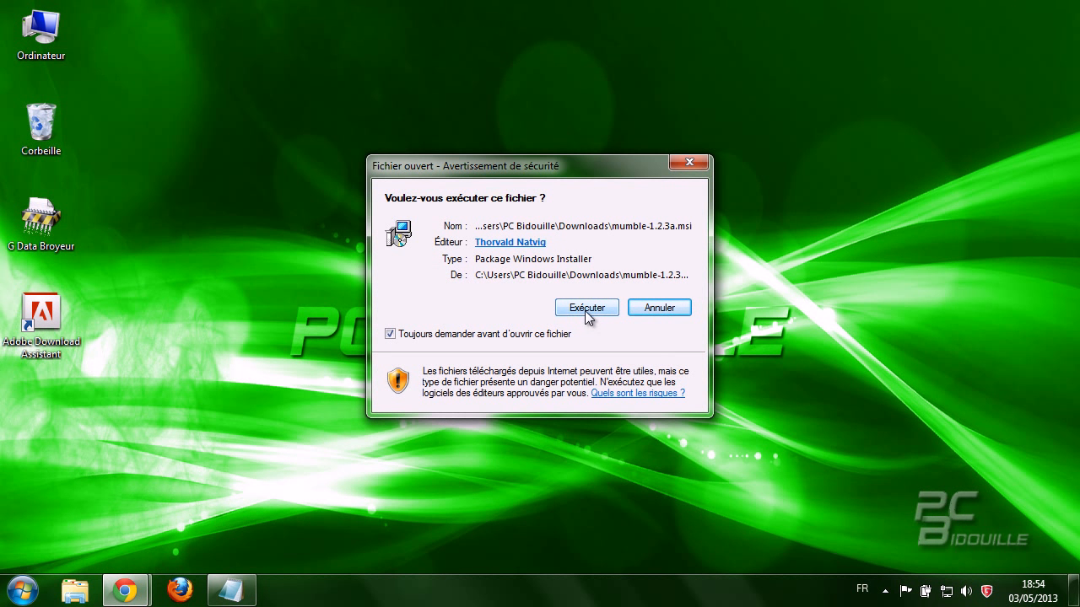
click(586, 310)
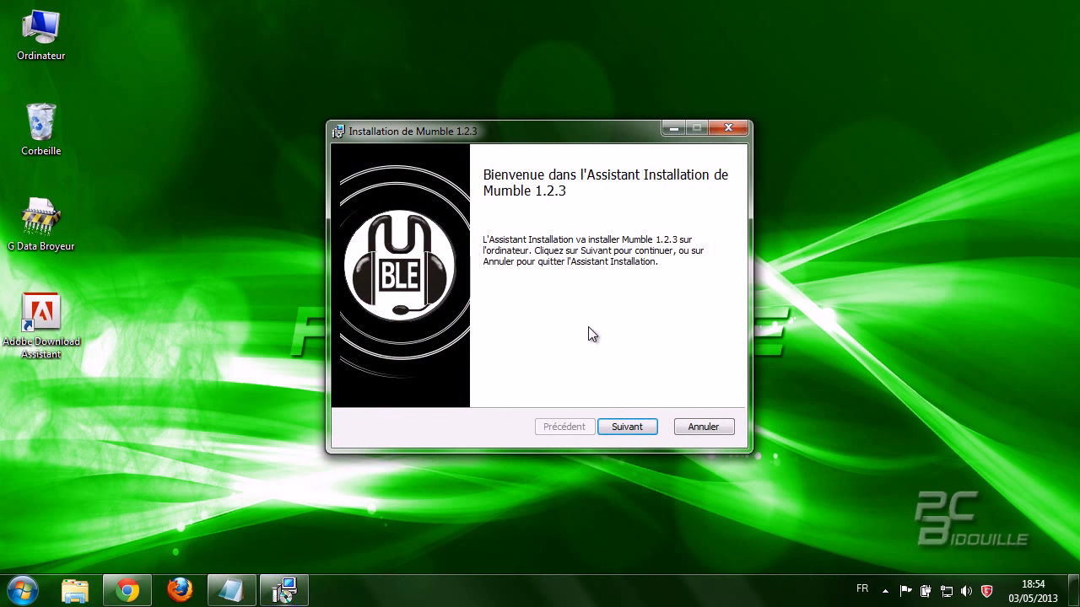
- Accept the licence agreement and install Mumble 1.2.3 with the default components and location
click(641, 426)
click(471, 388)
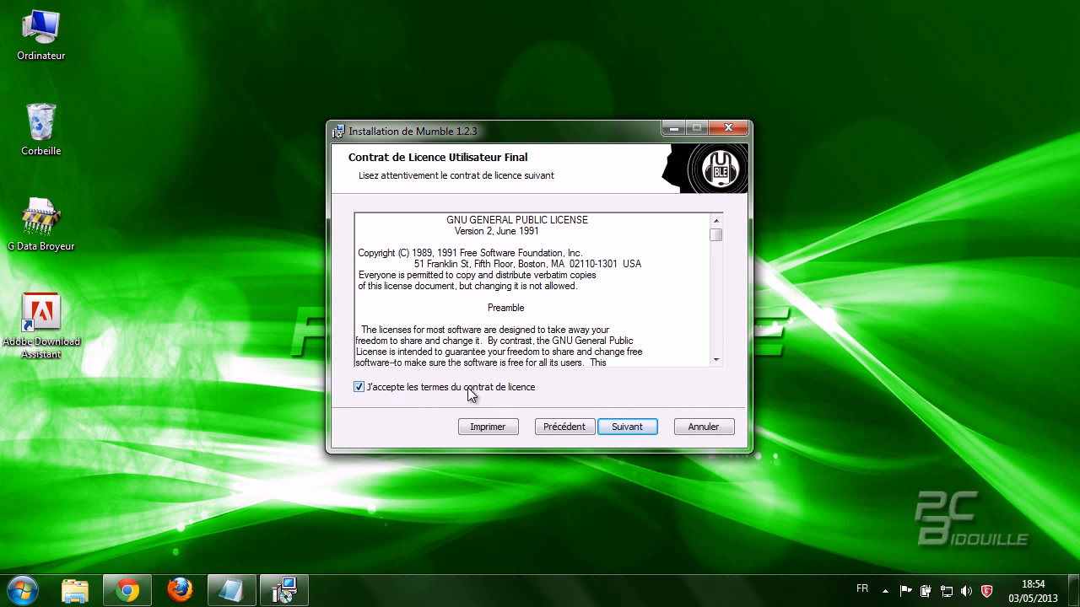
click(625, 427)
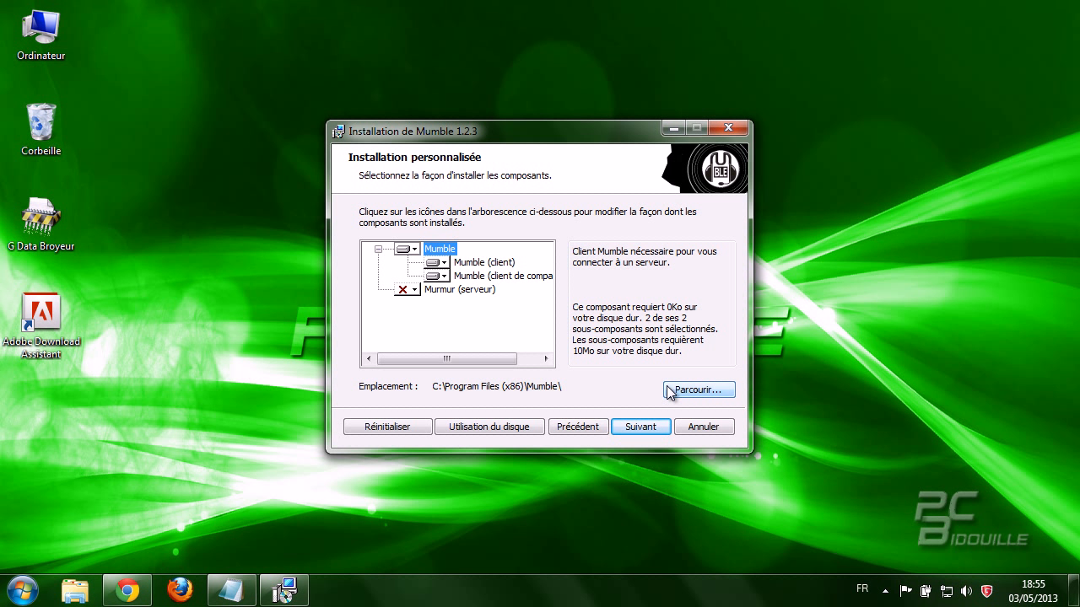
click(636, 428)
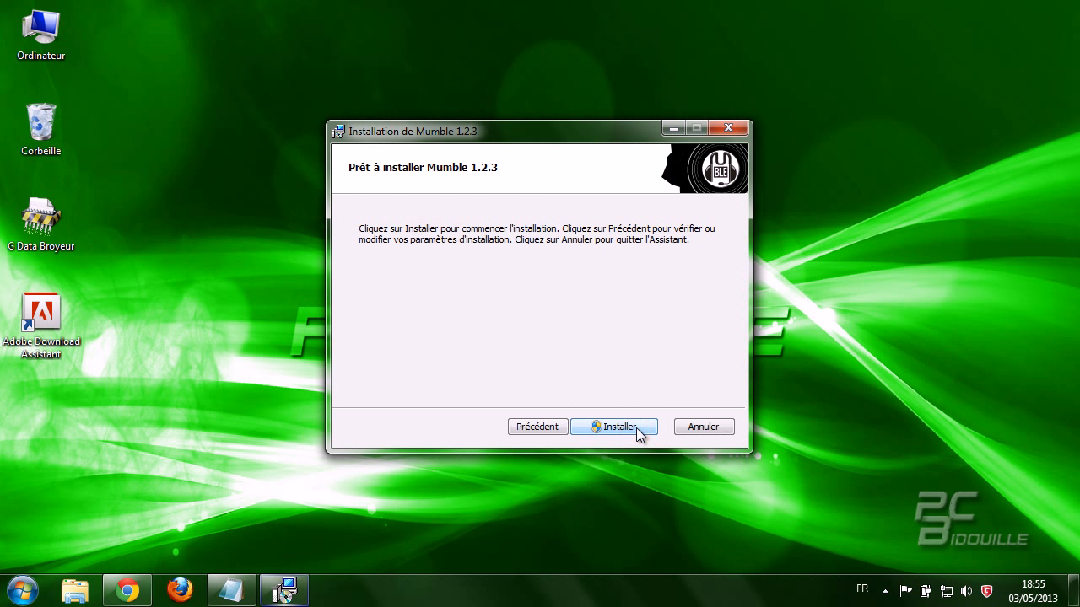
click(636, 428)
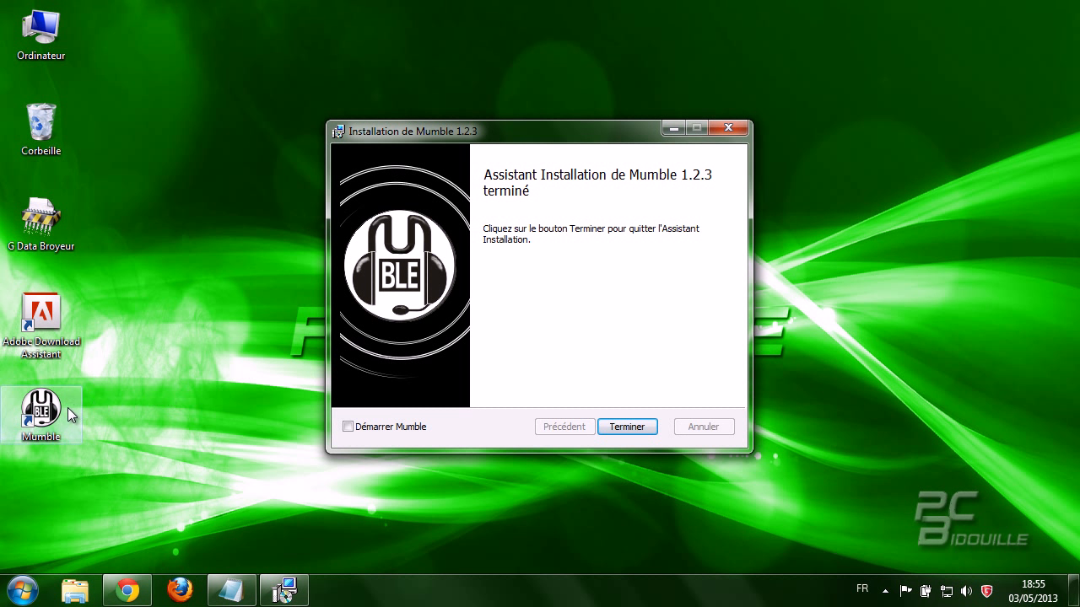
- Finish the installation with Démarrer Mumble enabled and dismiss the server connection dialog without connecting
click(379, 426)
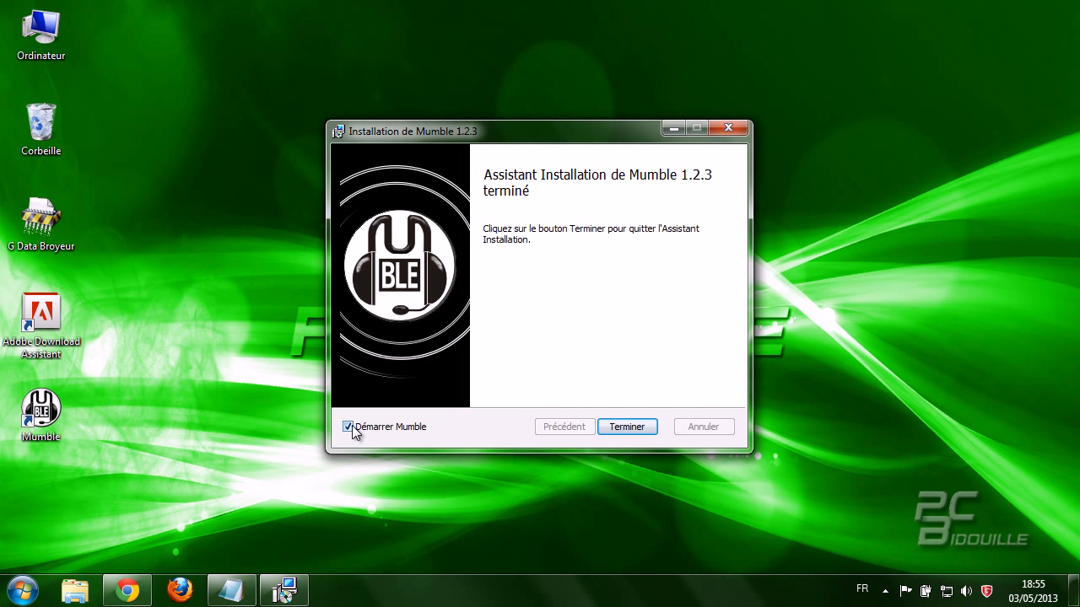
click(625, 426)
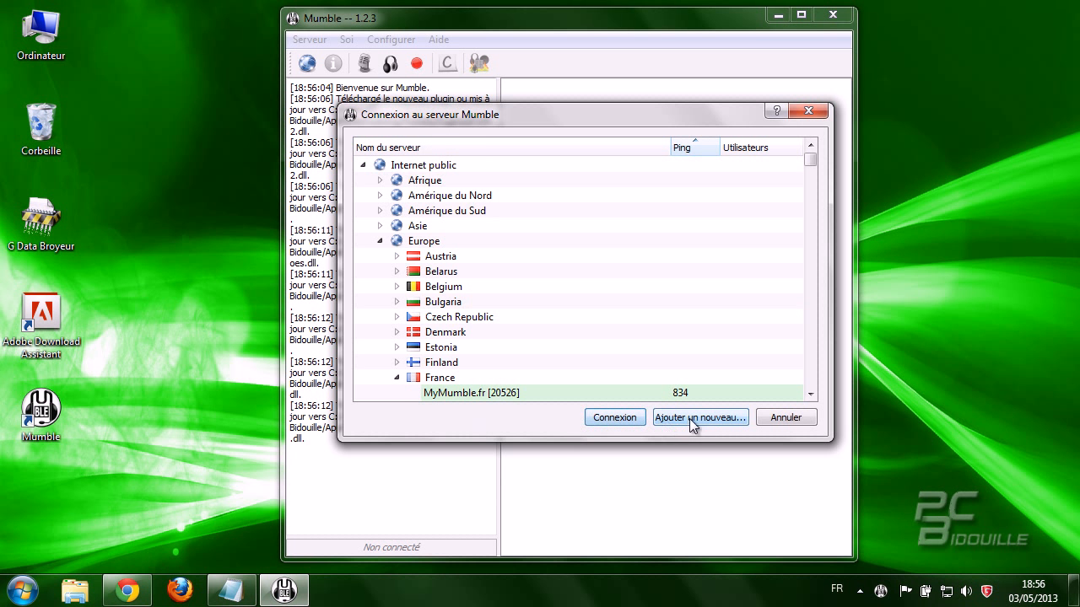
click(776, 419)
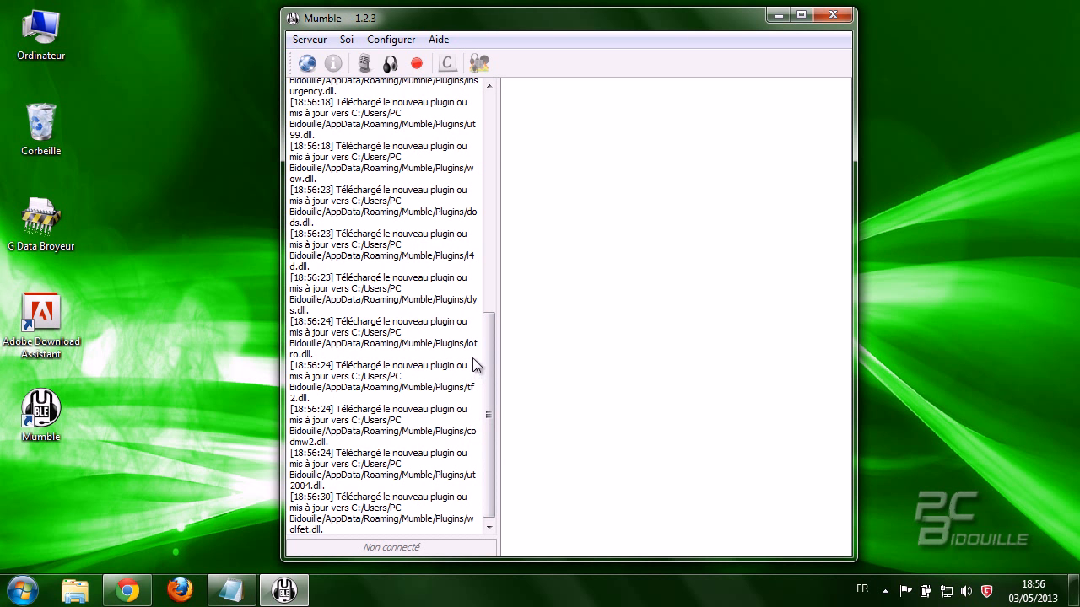
drag(489, 363, 508, 120)
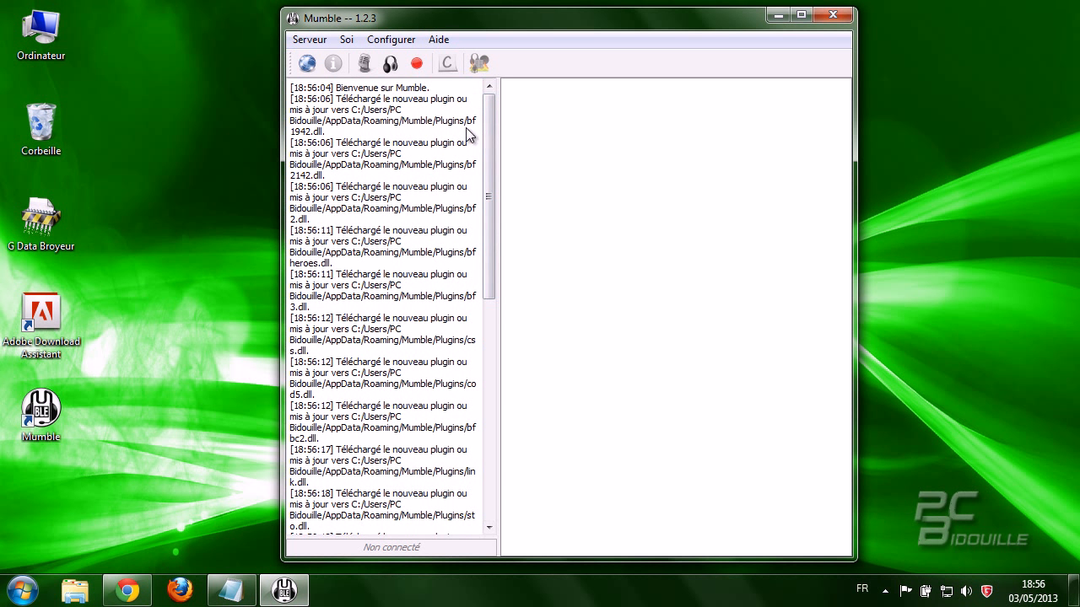
- Start the audio assistant and choose Périphérique par défaut for both the input and output devices
click(390, 41)
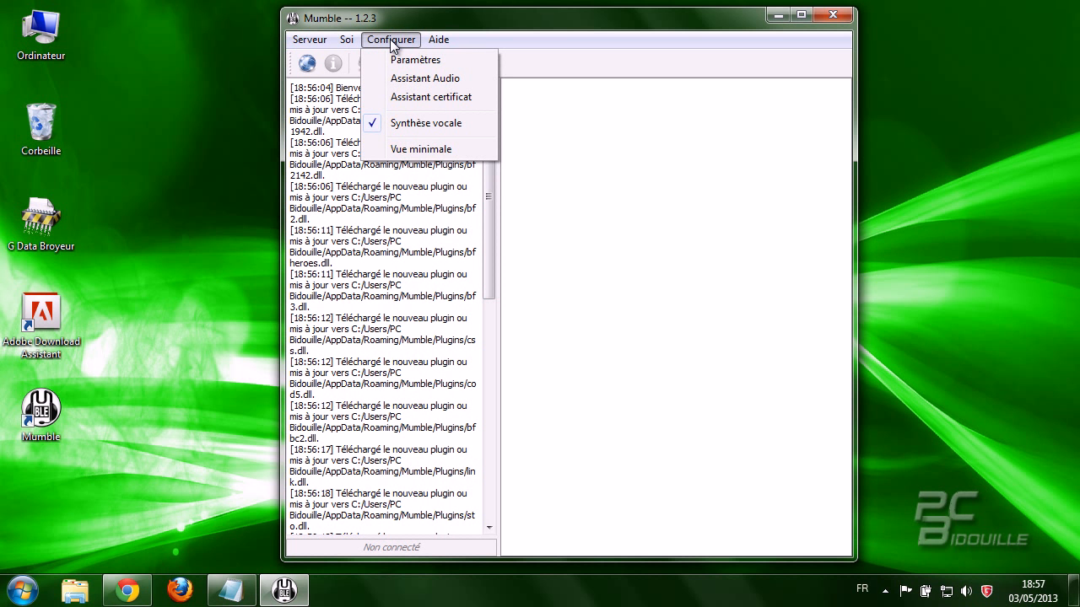
click(406, 81)
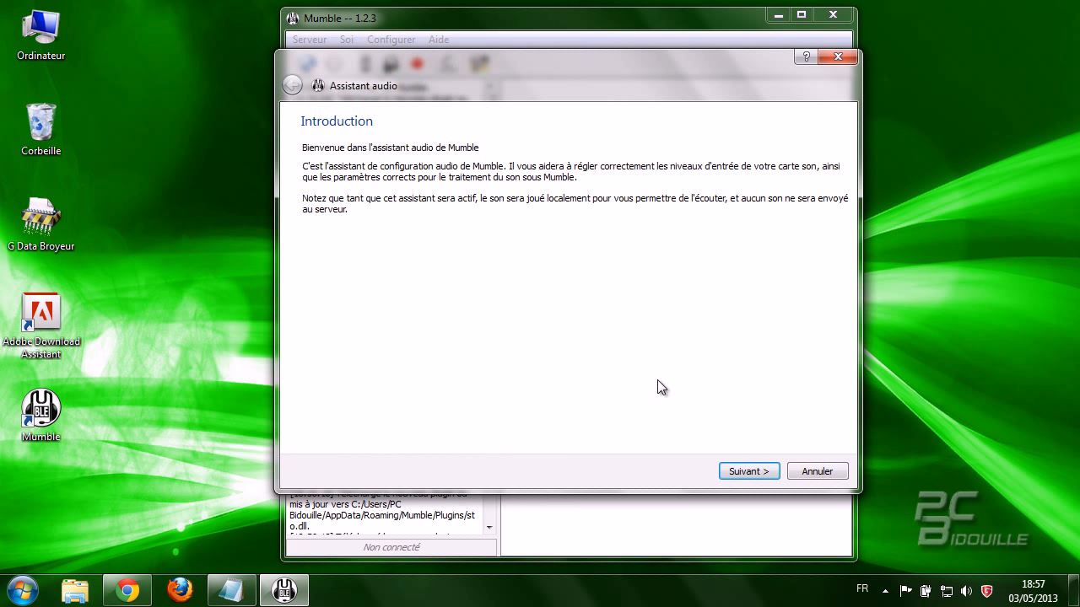
click(730, 476)
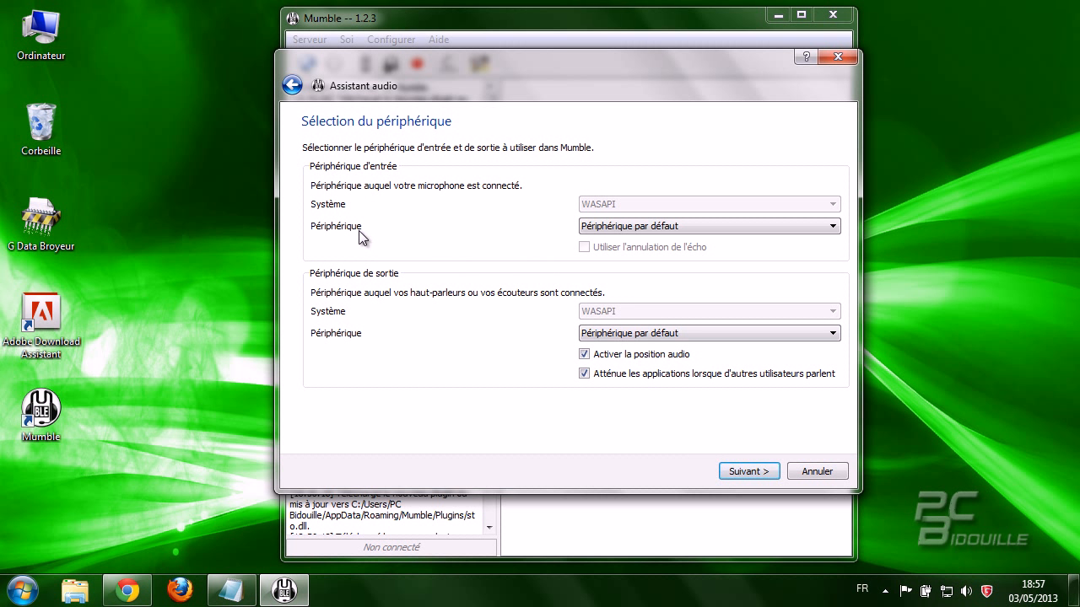
click(634, 232)
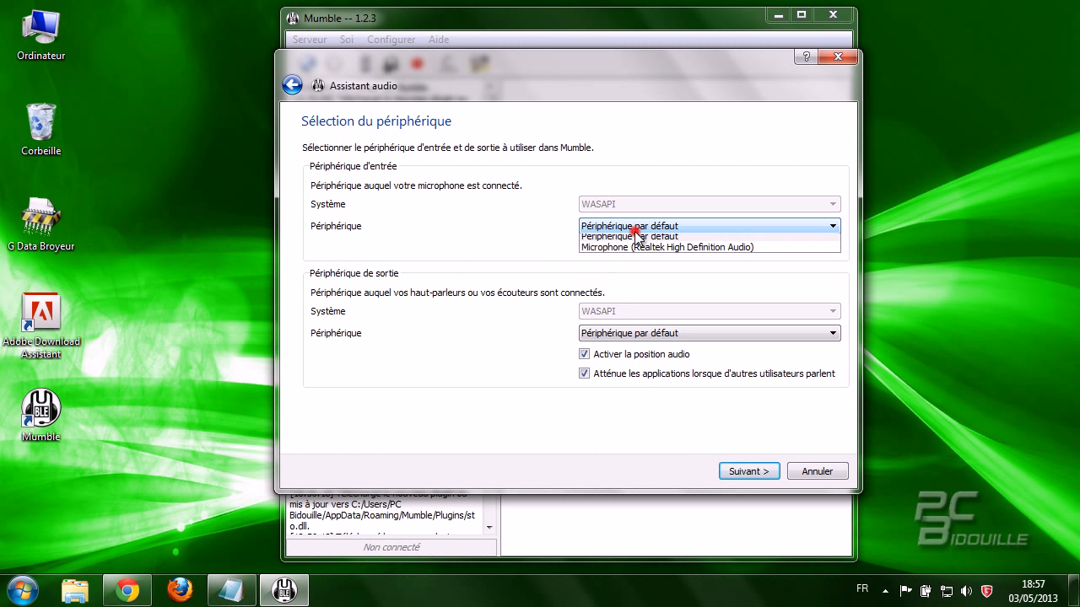
click(636, 240)
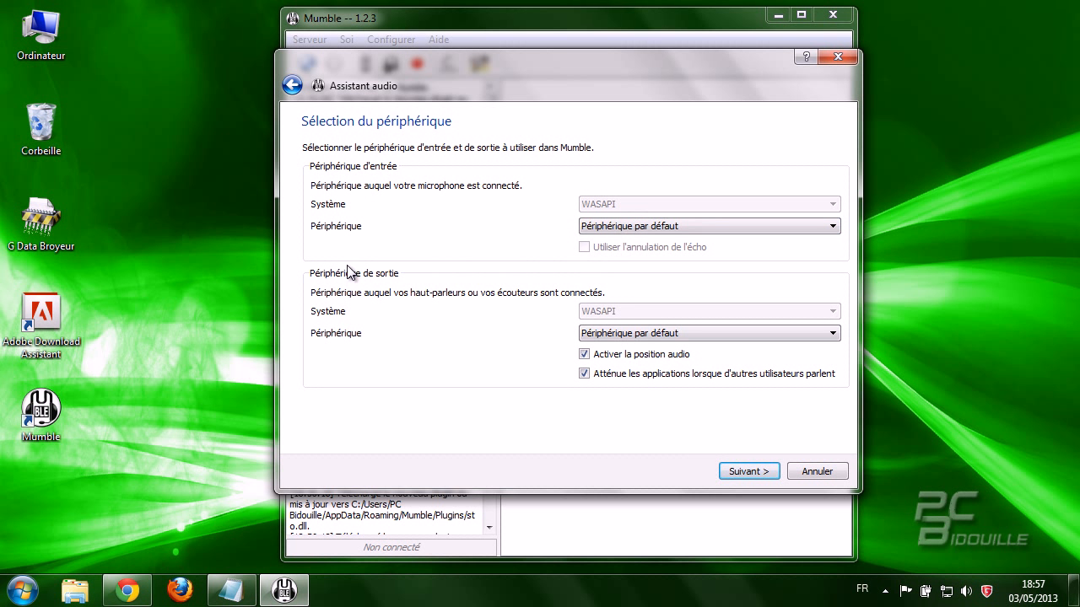
click(613, 338)
click(614, 345)
click(748, 469)
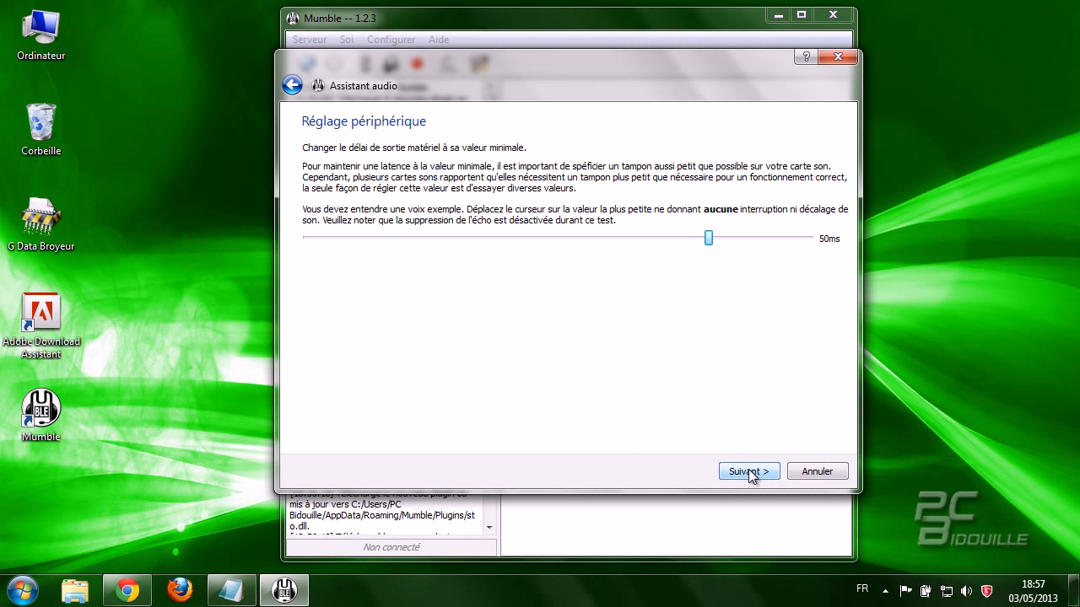
- Keep the 50 ms output delay and the default microphone volume setting in the audio assistant
click(748, 470)
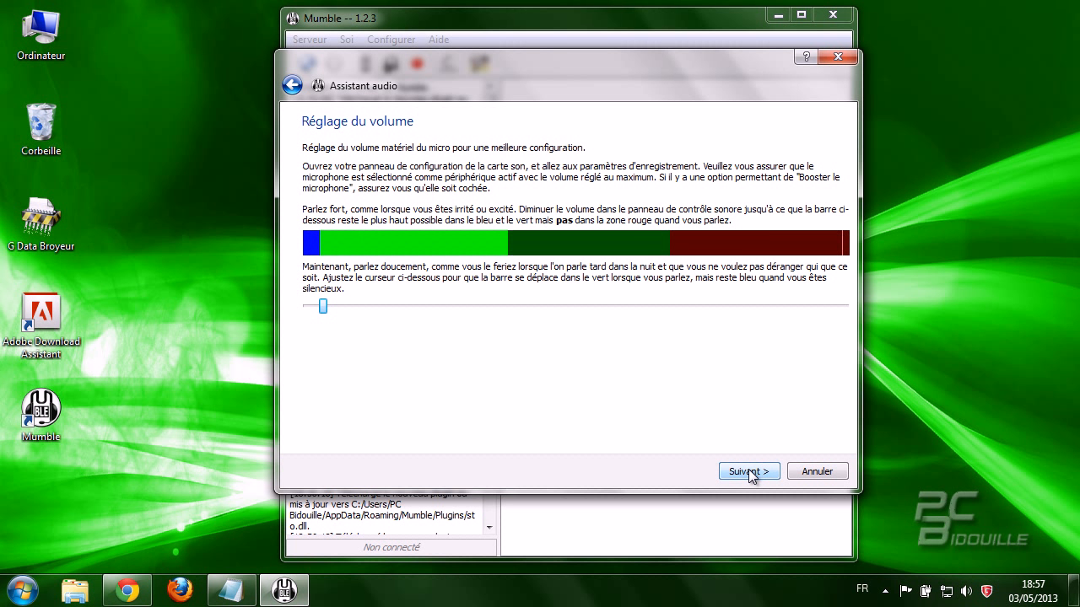
click(748, 471)
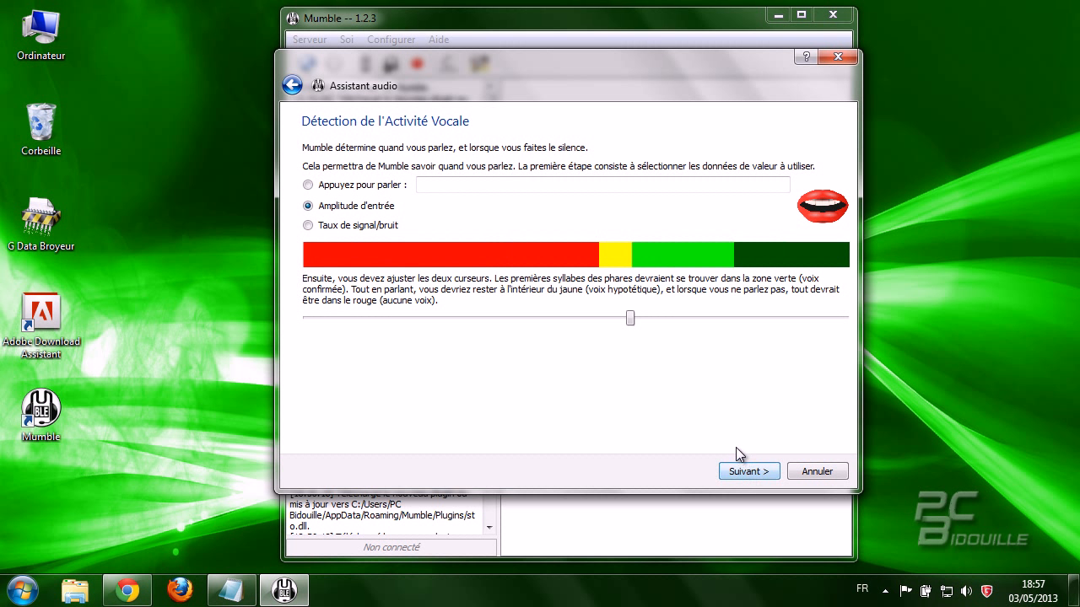
- Try several voice detection thresholds with Amplitude d'entrée and settle on one slightly above the middle of the range
drag(631, 319, 825, 325)
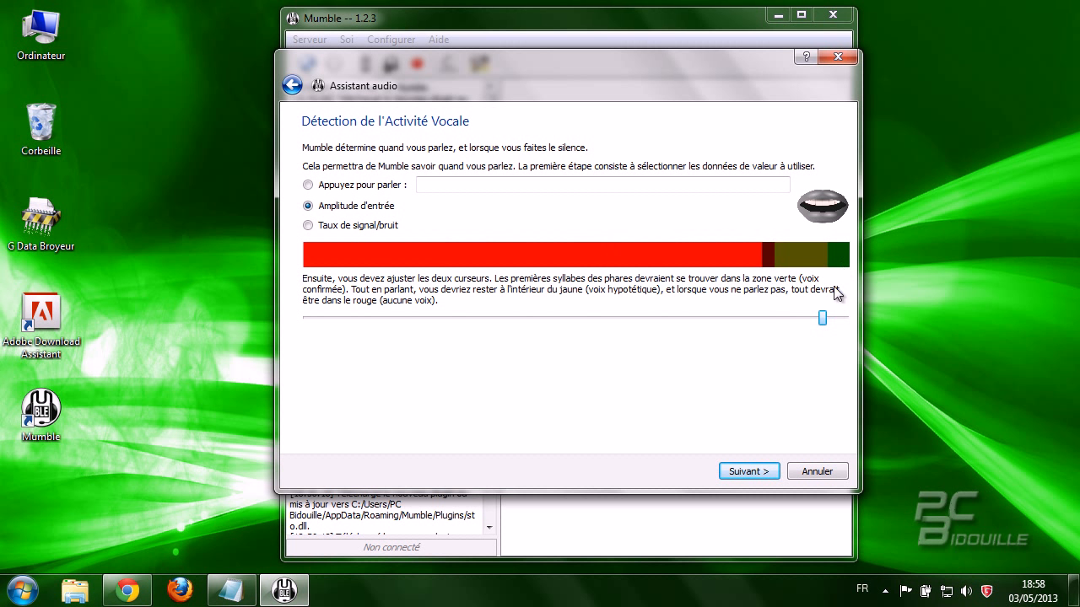
drag(822, 317, 670, 318)
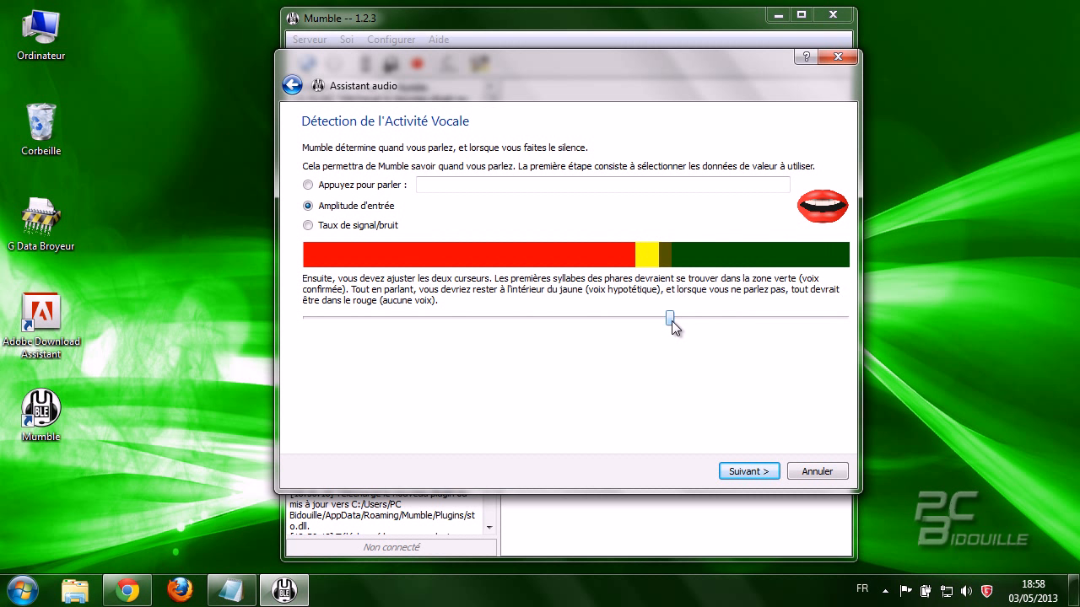
drag(673, 321, 654, 321)
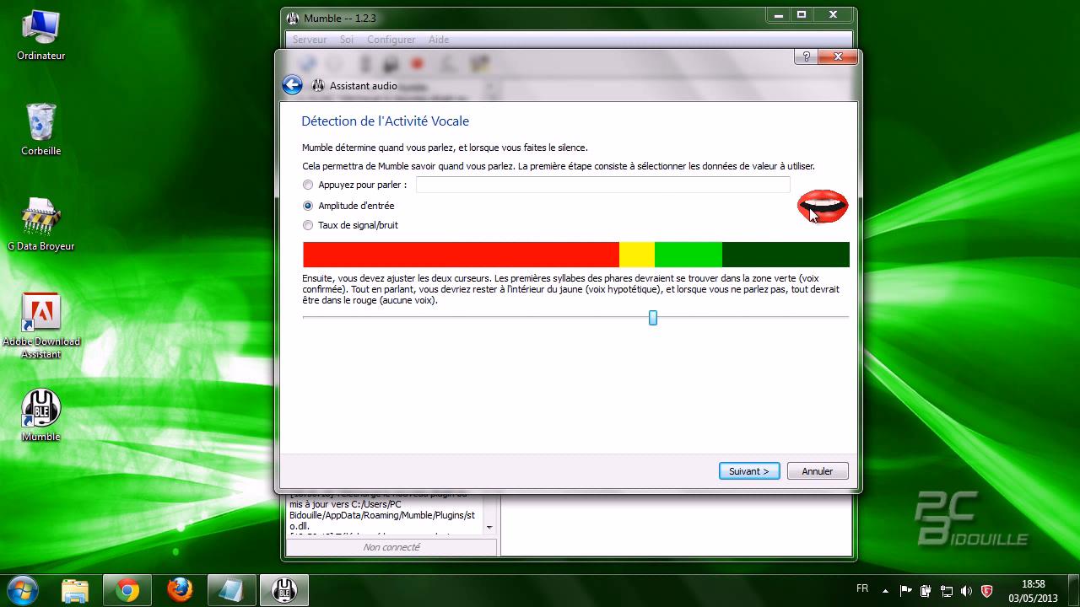
drag(650, 320, 826, 304)
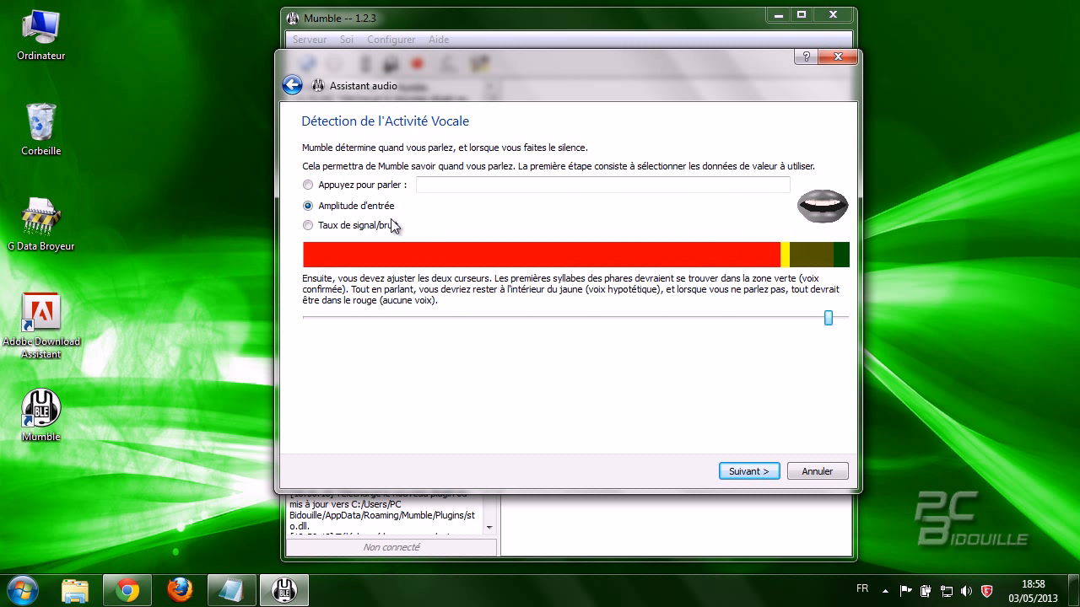
drag(828, 320, 616, 299)
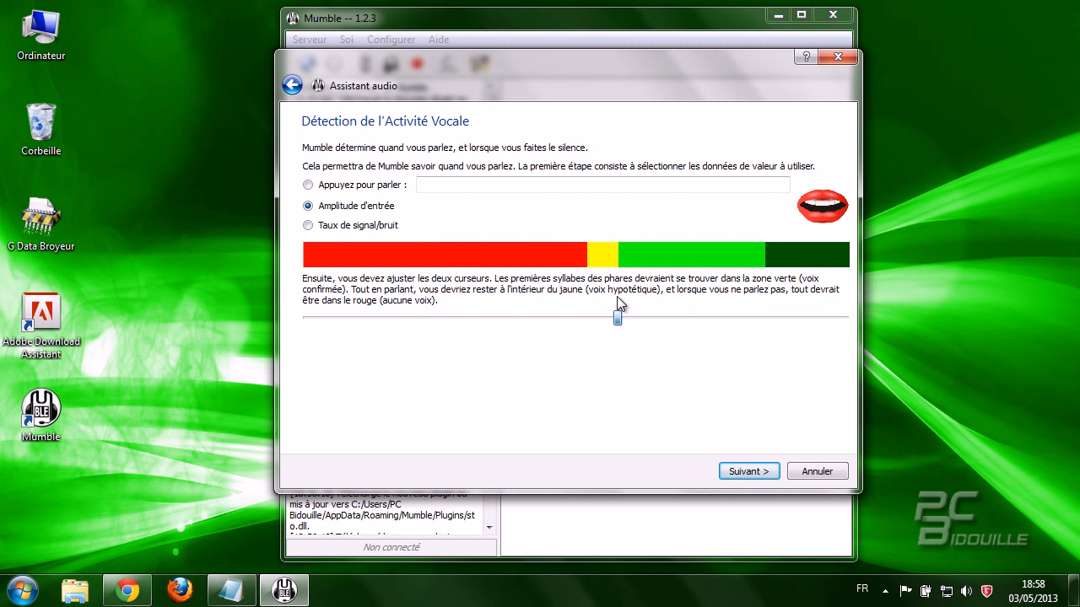
click(753, 468)
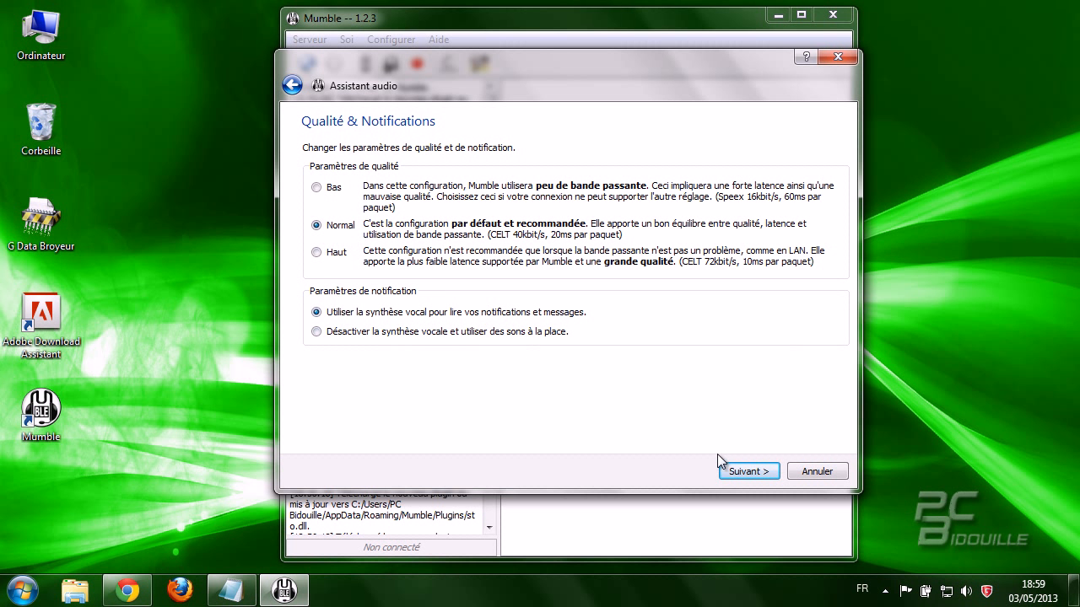
- Keep Normal quality and speech-synthesis notifications, leave the headphone and anonymous statistics options off, and finish the audio assistant
click(735, 473)
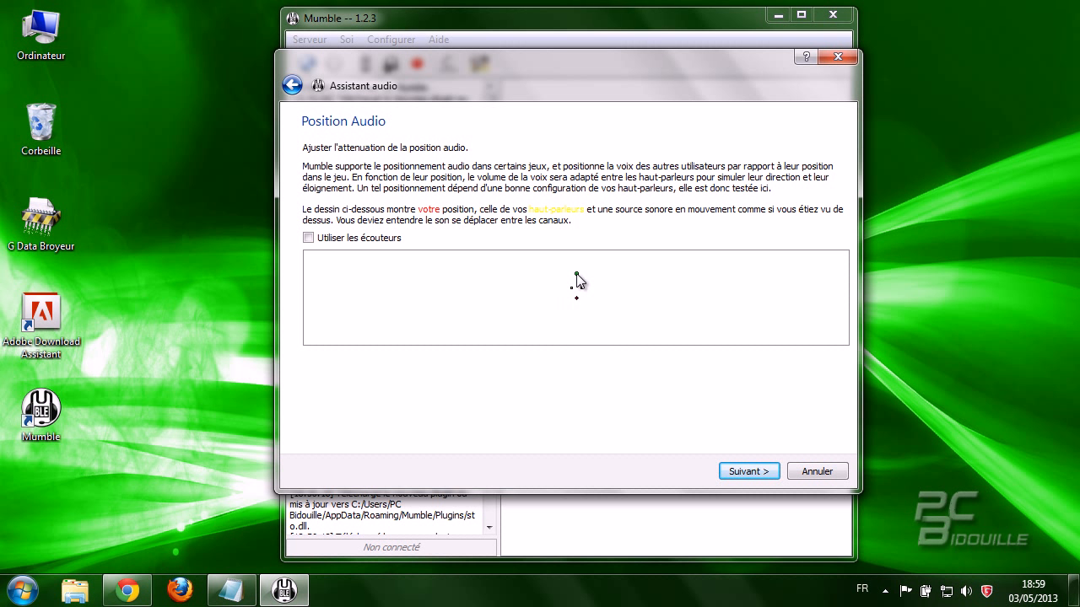
click(746, 472)
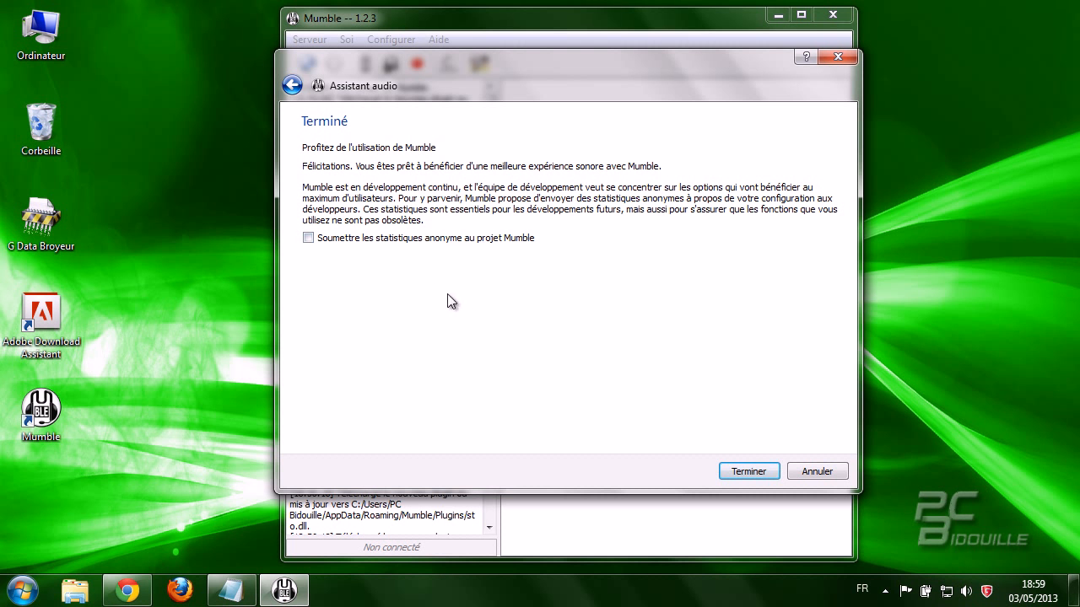
click(733, 471)
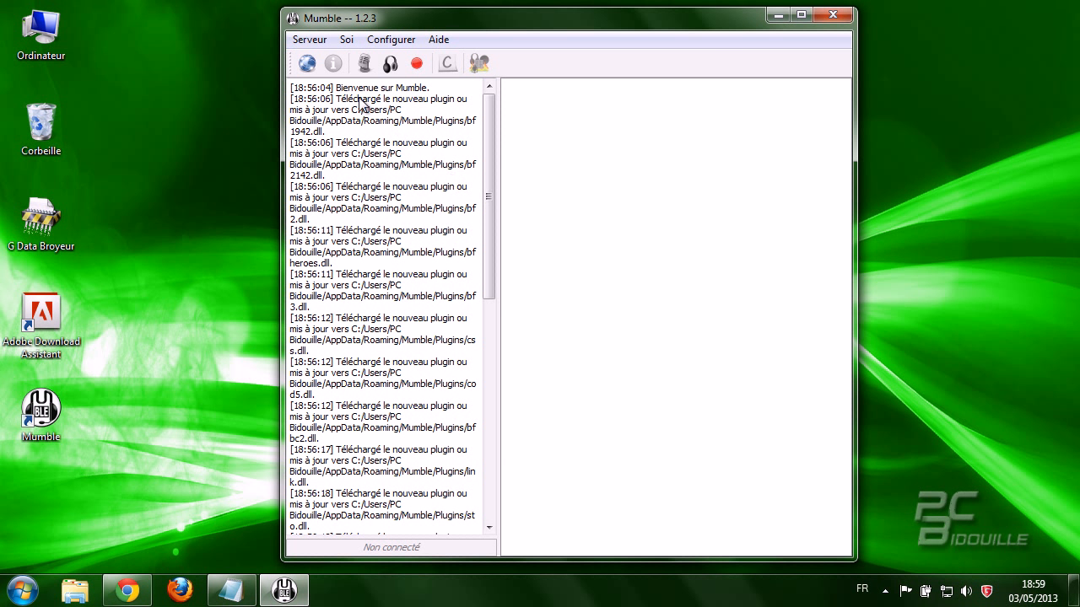
- Open the Mumble configuration and raise the audio input compression quality to 60.0 kb/s
click(390, 39)
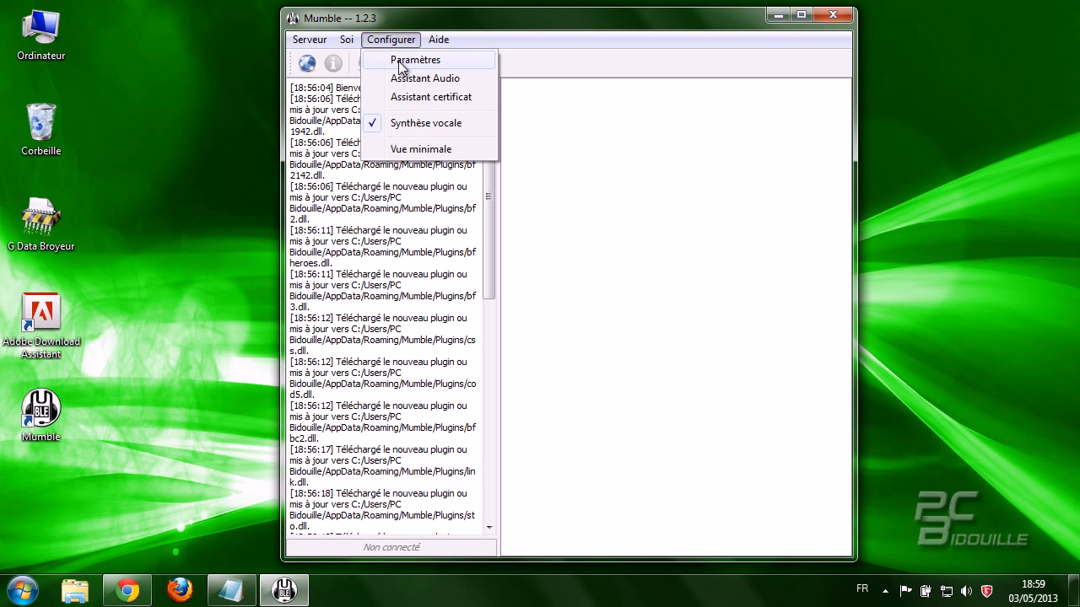
click(402, 67)
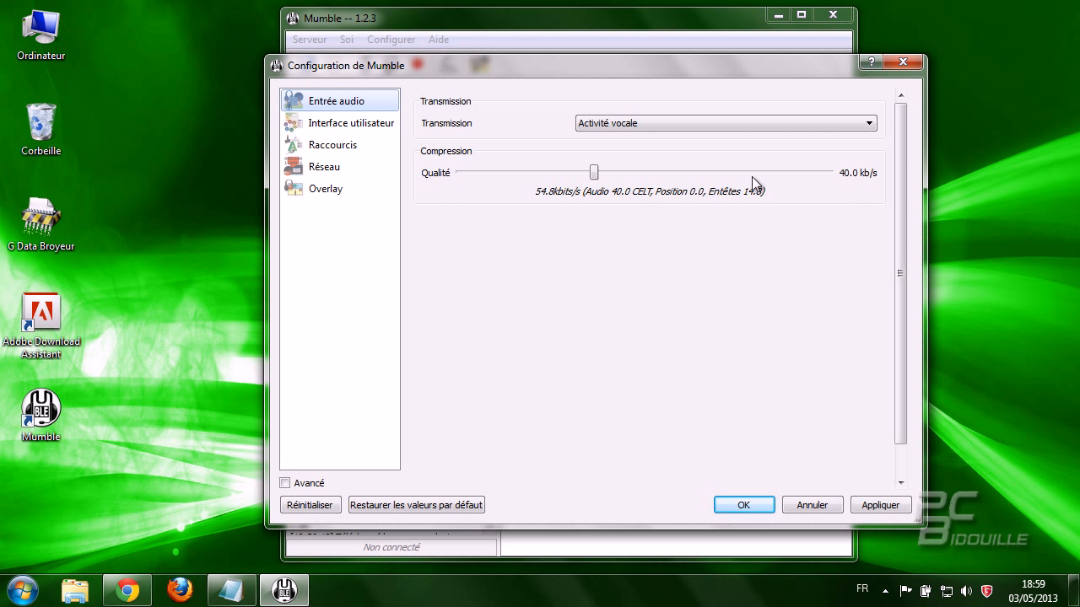
drag(593, 176, 678, 182)
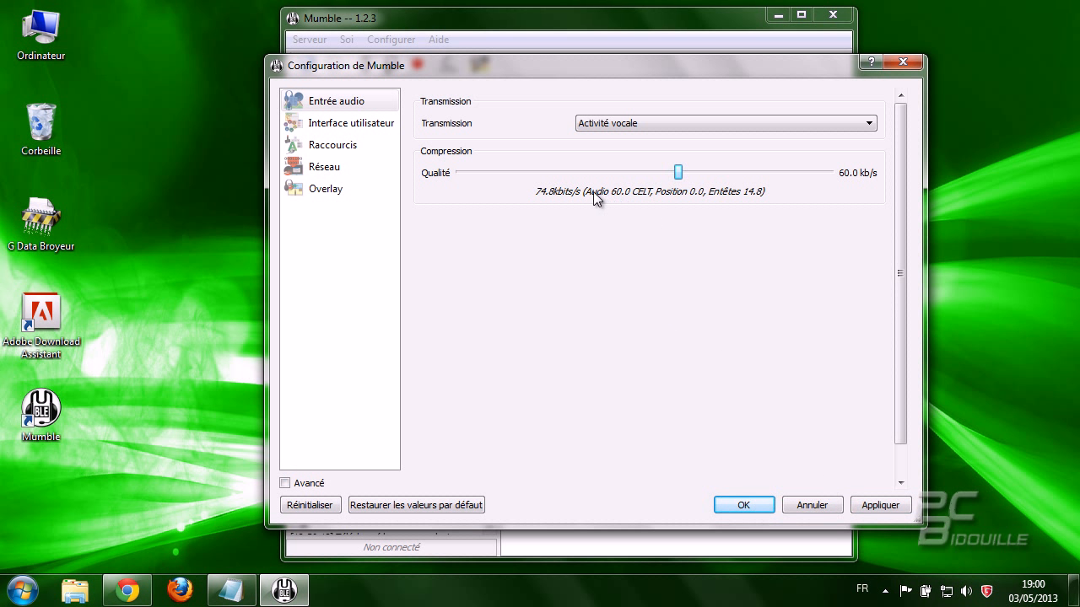
- Choose the Empilé layout in the user interface settings
click(334, 123)
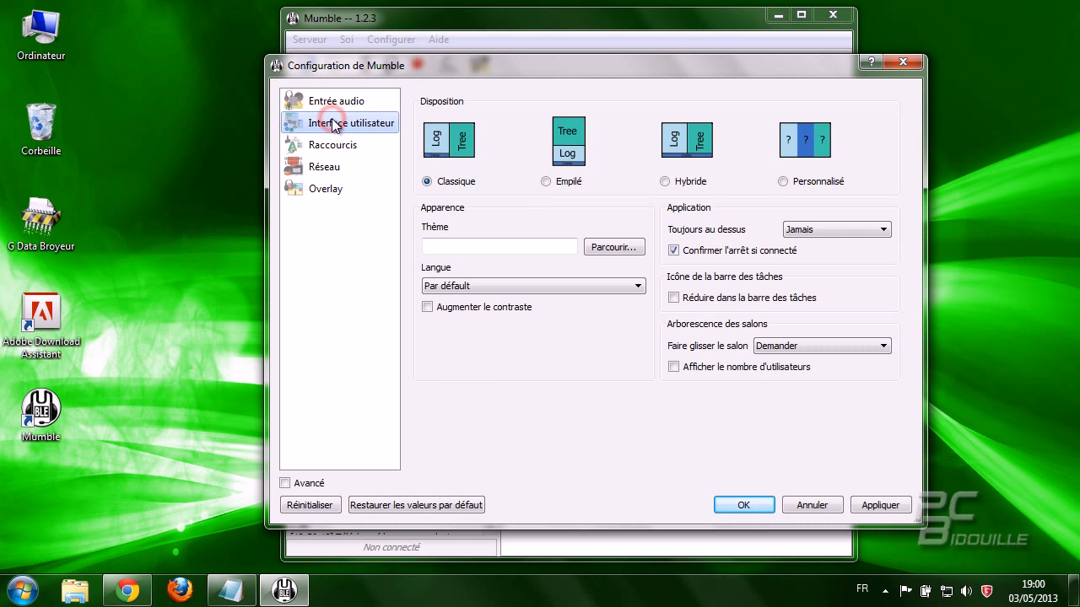
drag(513, 60, 456, 125)
drag(454, 91, 455, 81)
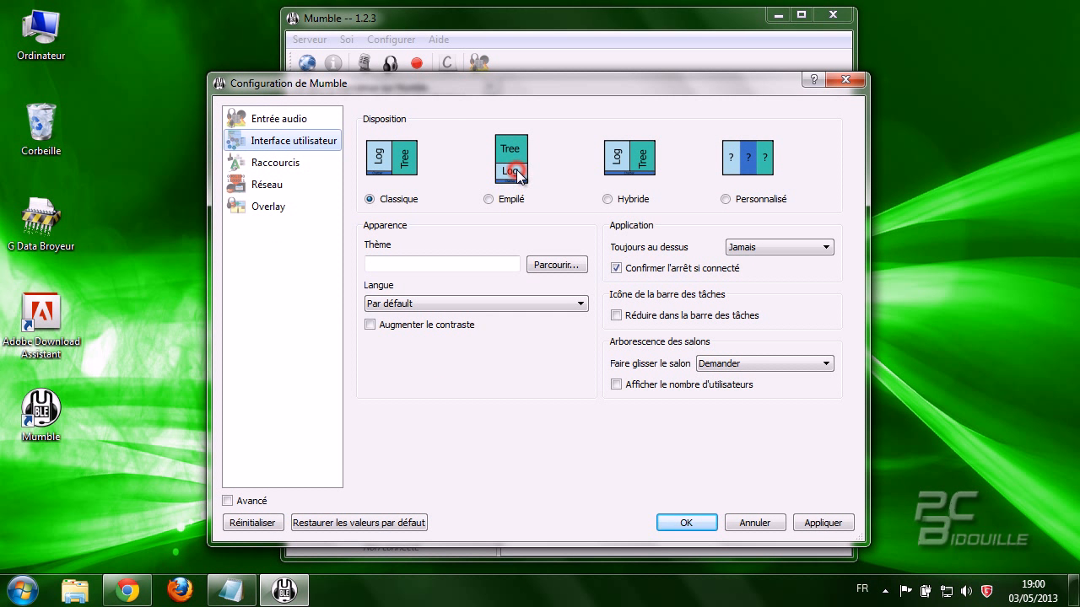
click(491, 199)
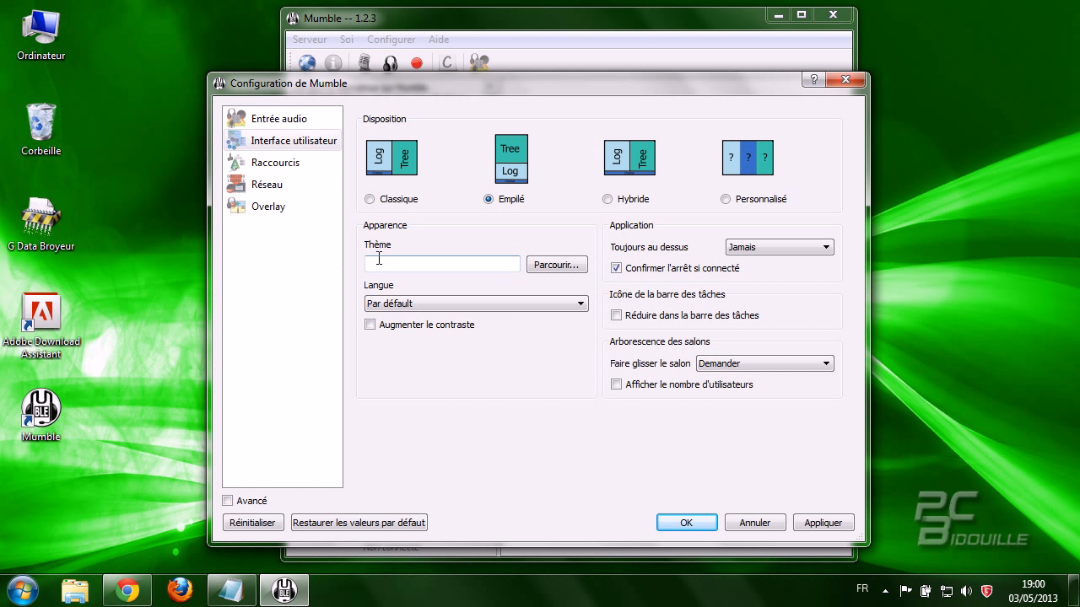
- Set the interface language to fr and the channel dragging behaviour (Faire glisser le salon) to Ne rien faire
click(403, 304)
click(386, 371)
click(372, 325)
mouse_move(659, 269)
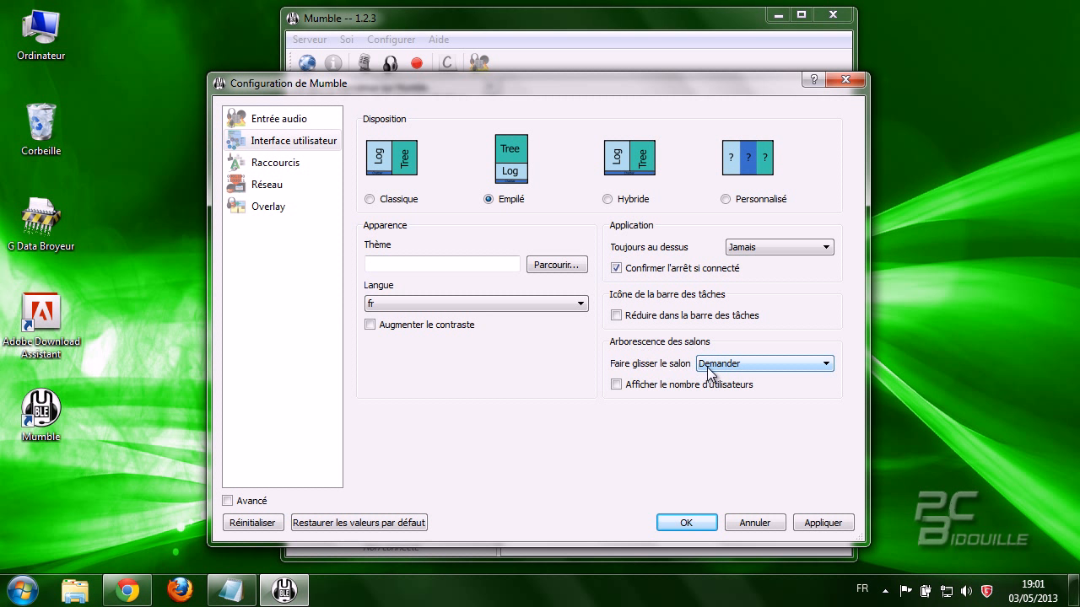
click(708, 367)
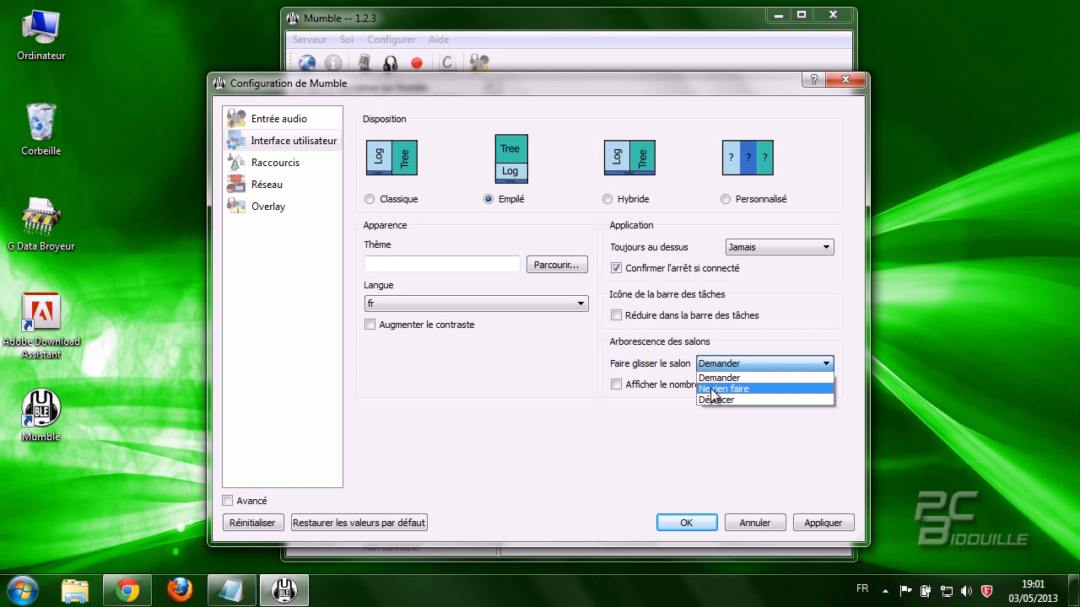
click(713, 391)
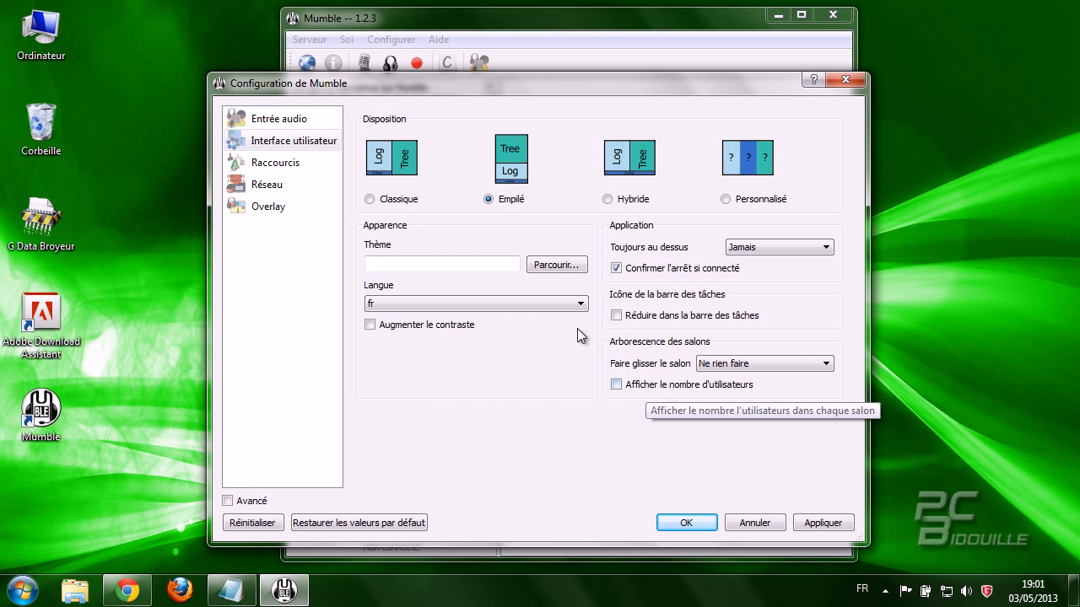
- Review the Raccourcis, Réseau and Overlay settings, and save the Mumble configuration
click(276, 167)
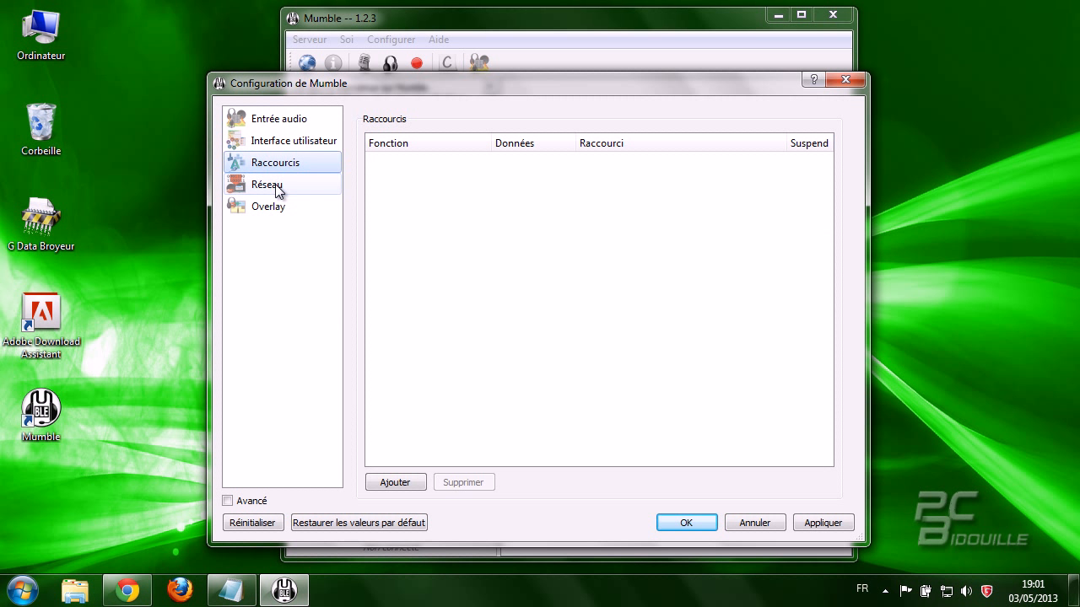
click(277, 187)
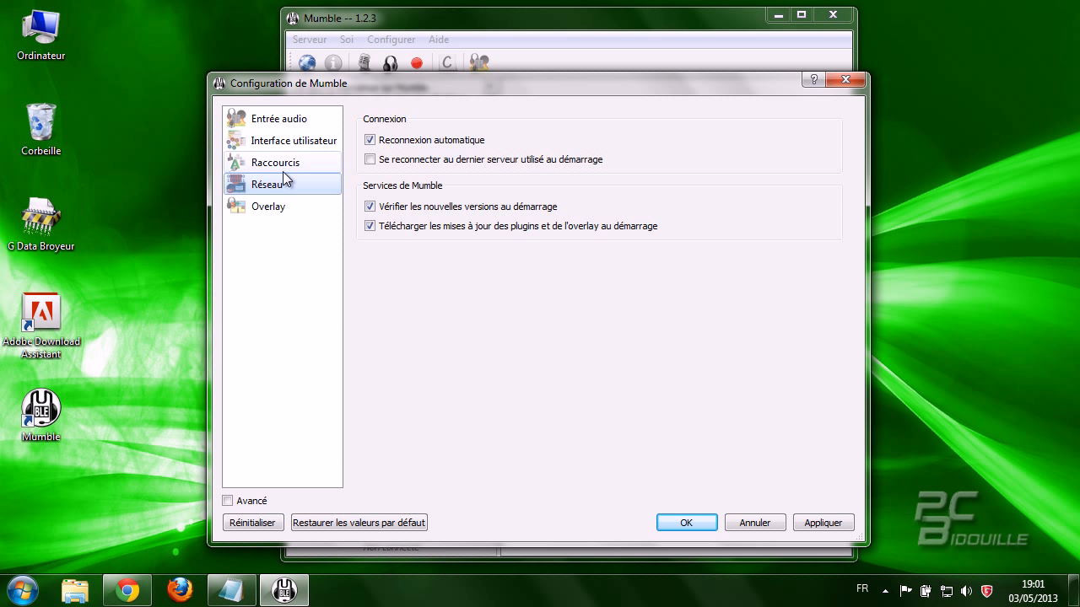
click(283, 170)
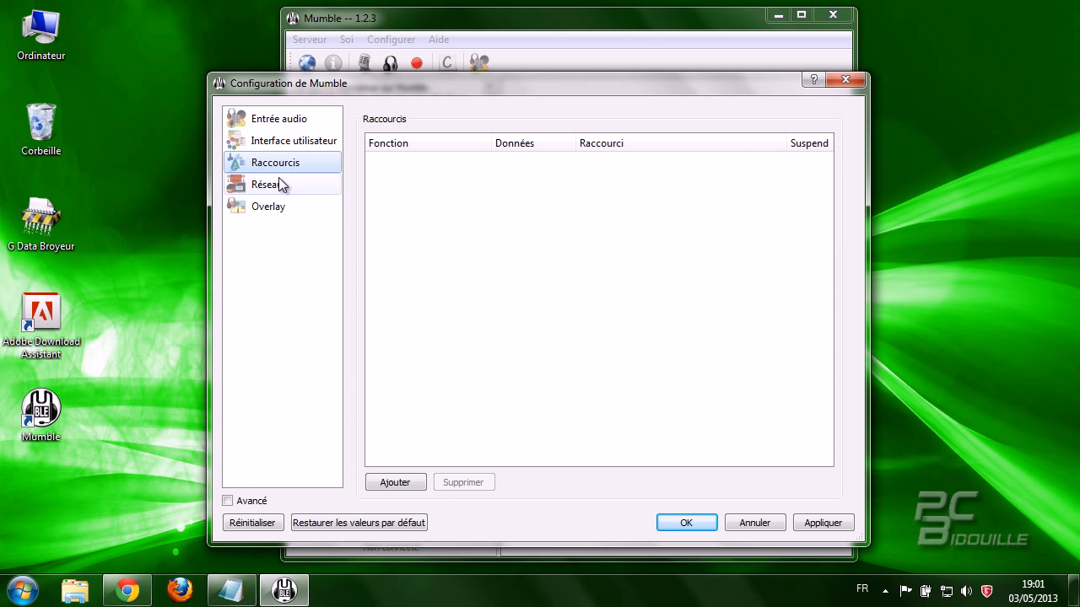
click(278, 180)
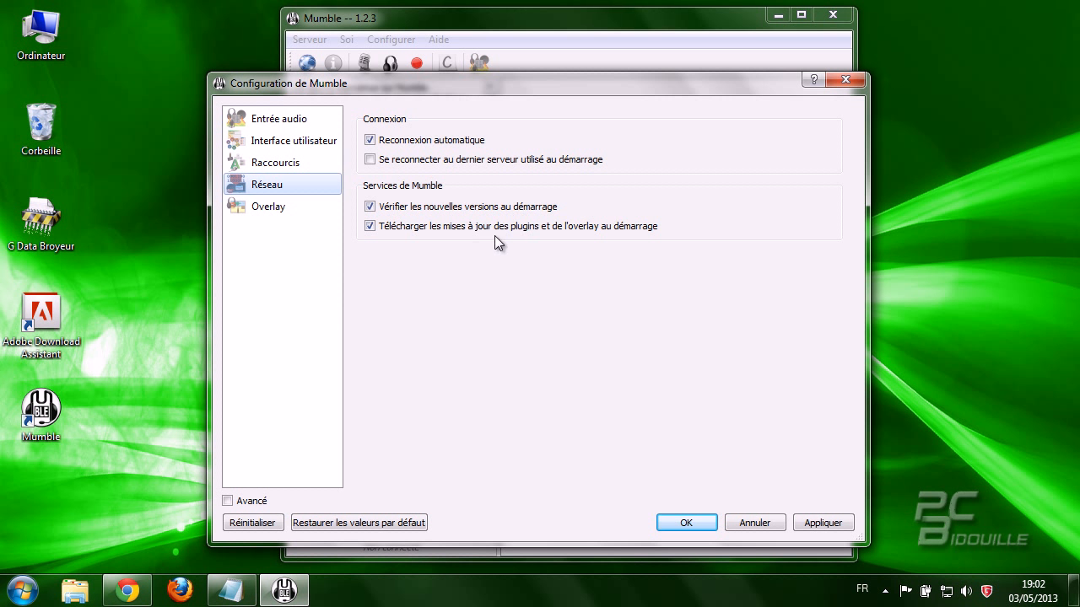
click(284, 217)
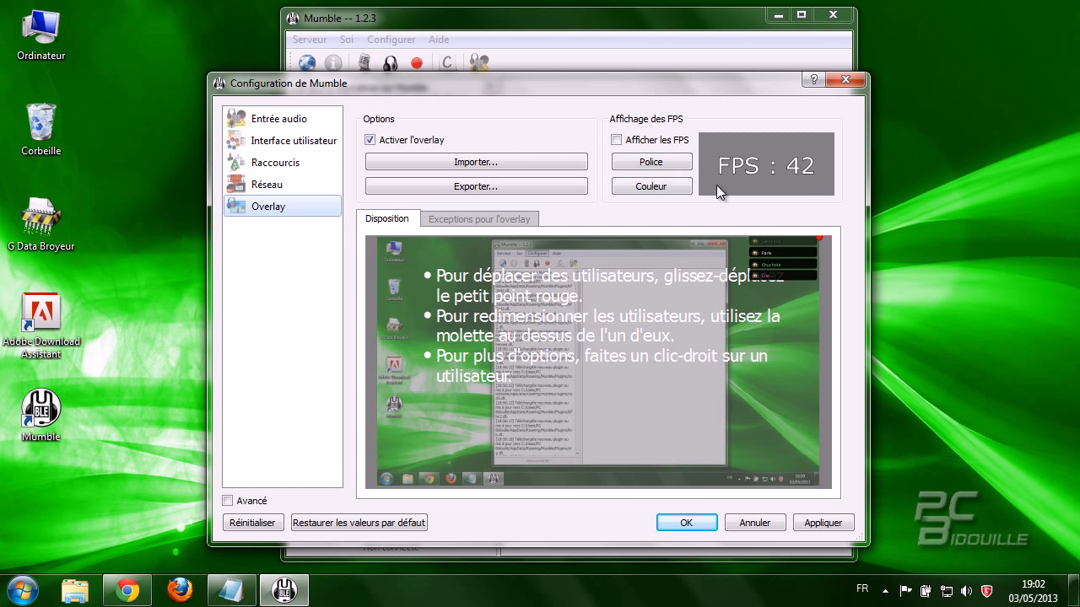
click(684, 522)
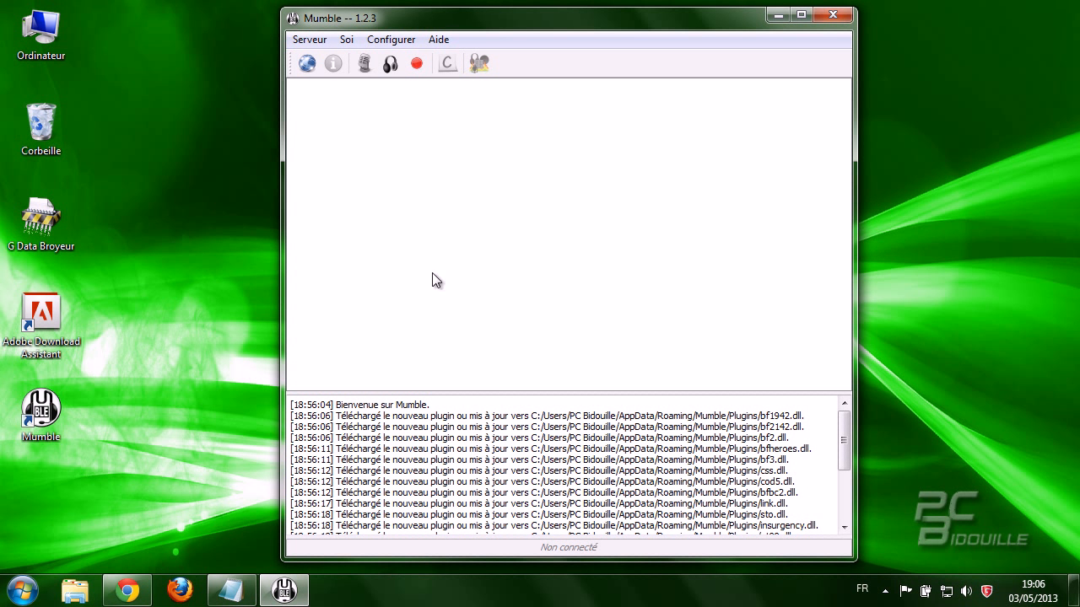
- Create a new server entry named Last Warriors with the username PCBidouille
click(315, 42)
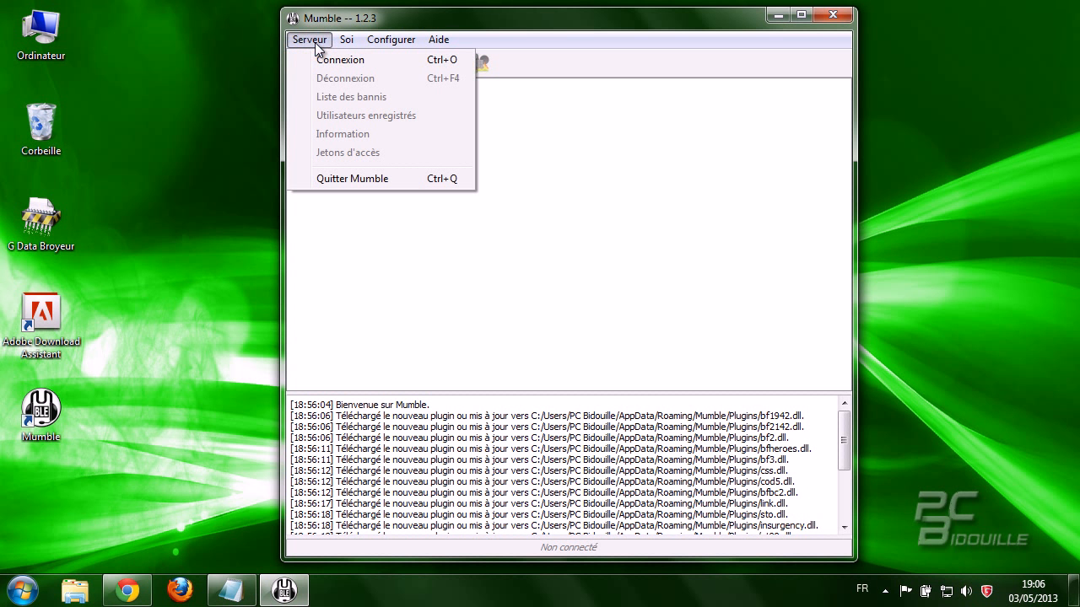
click(319, 57)
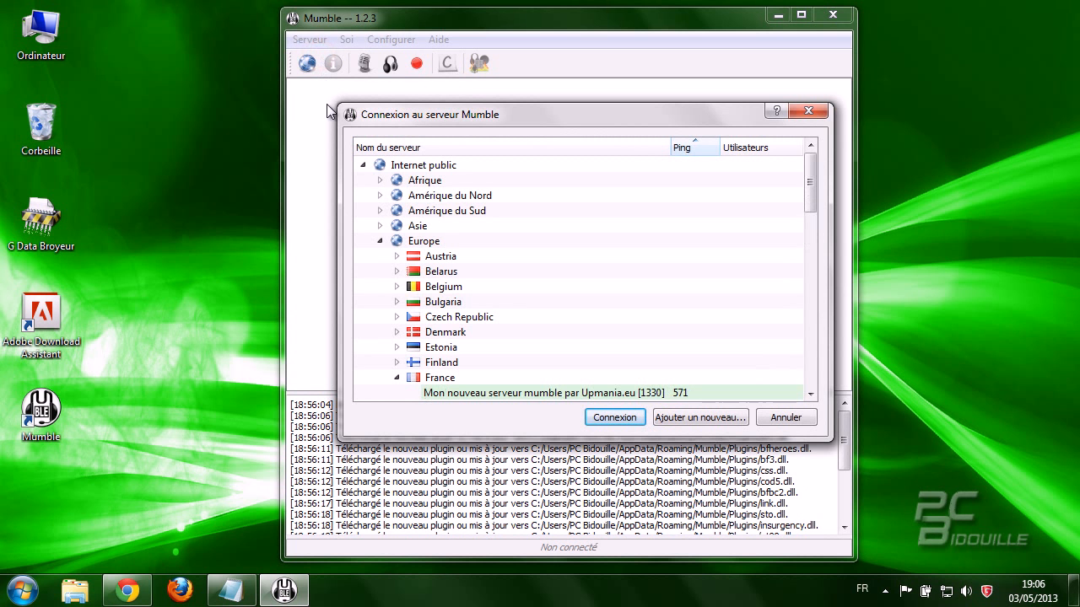
click(673, 417)
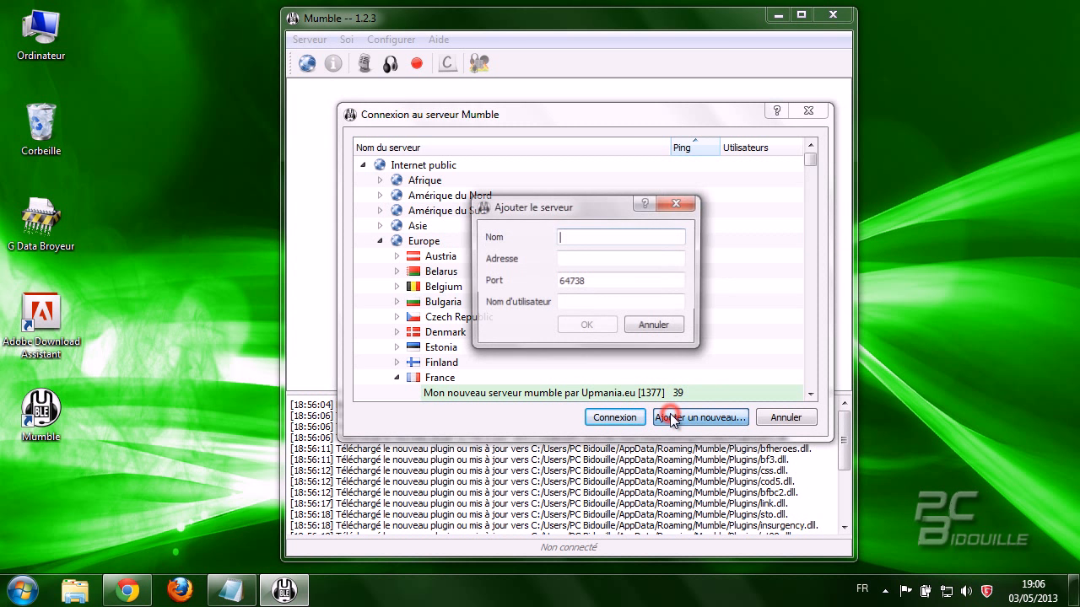
text(Last Warriors)
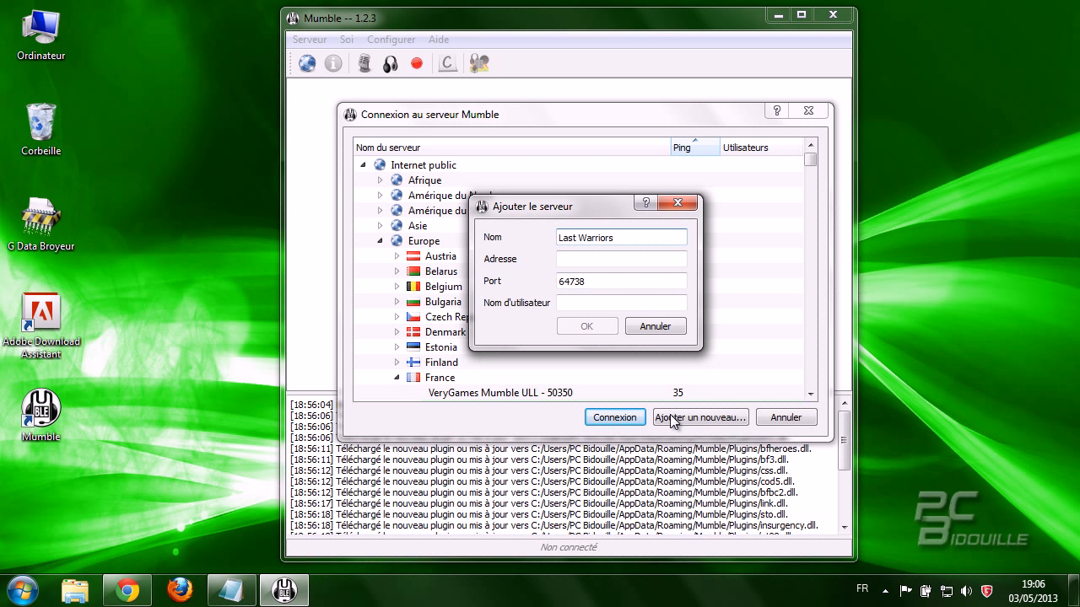
key(Tab)
key(Tab)
key(Tab)
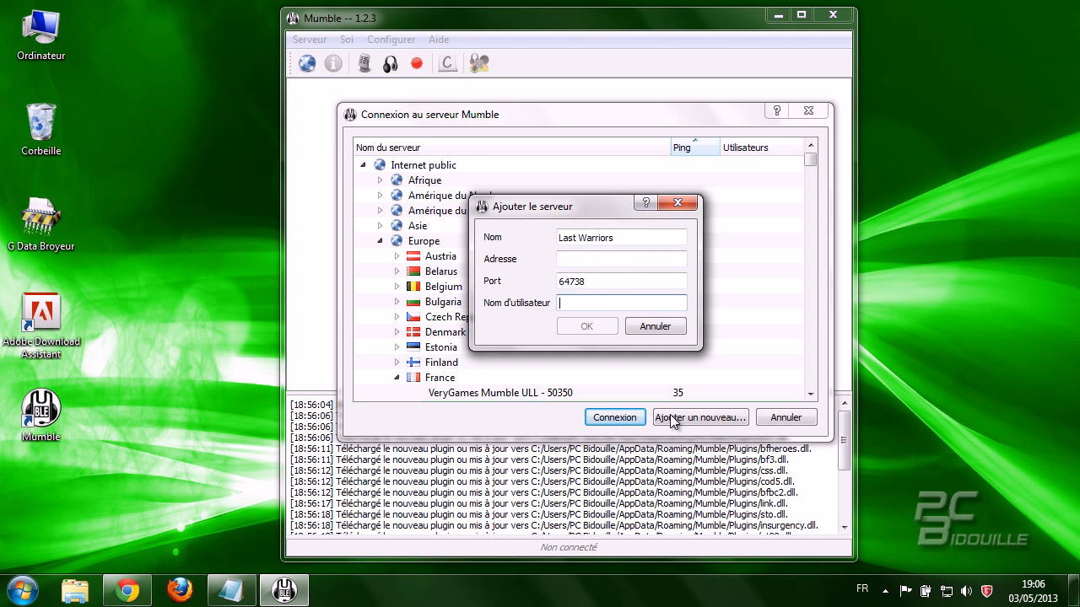
text(PC)
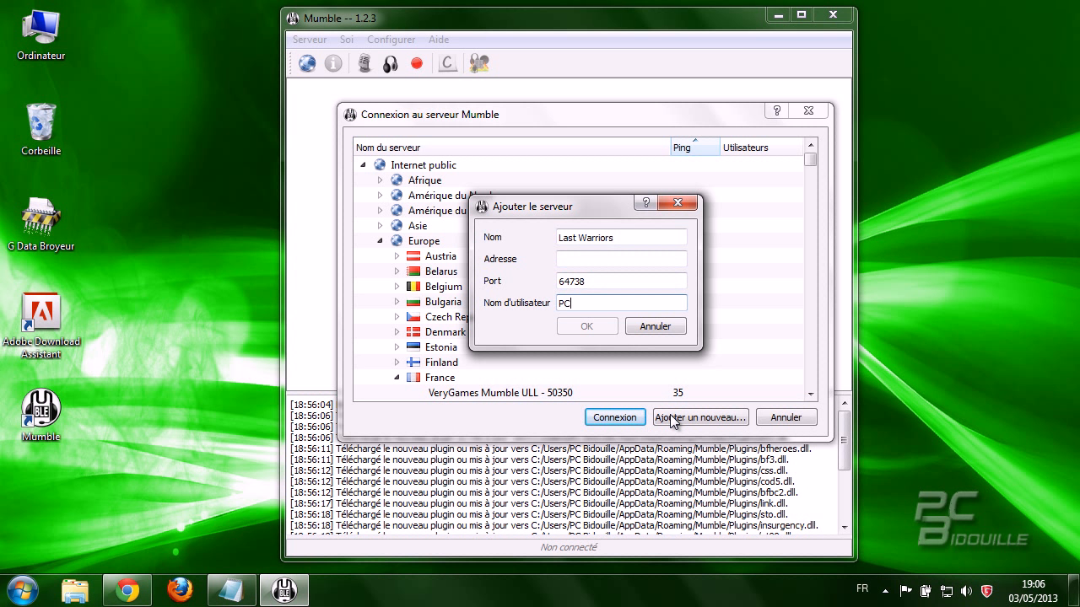
text(Bidouille)
- Enter the server's internet address and port for the Last Warriors entry, and save it to the favourites
click(594, 261)
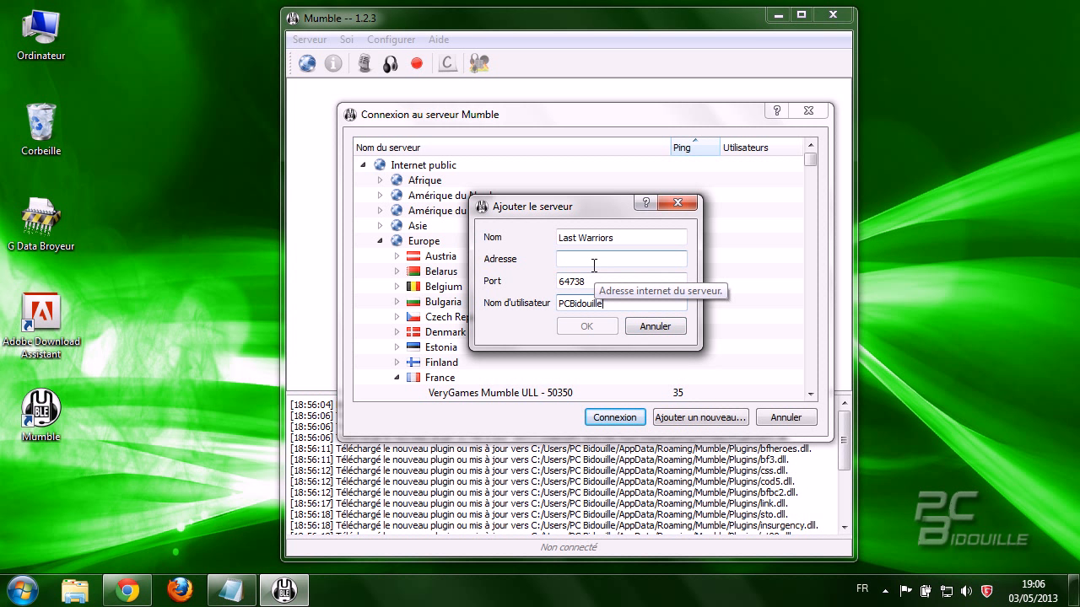
click(575, 303)
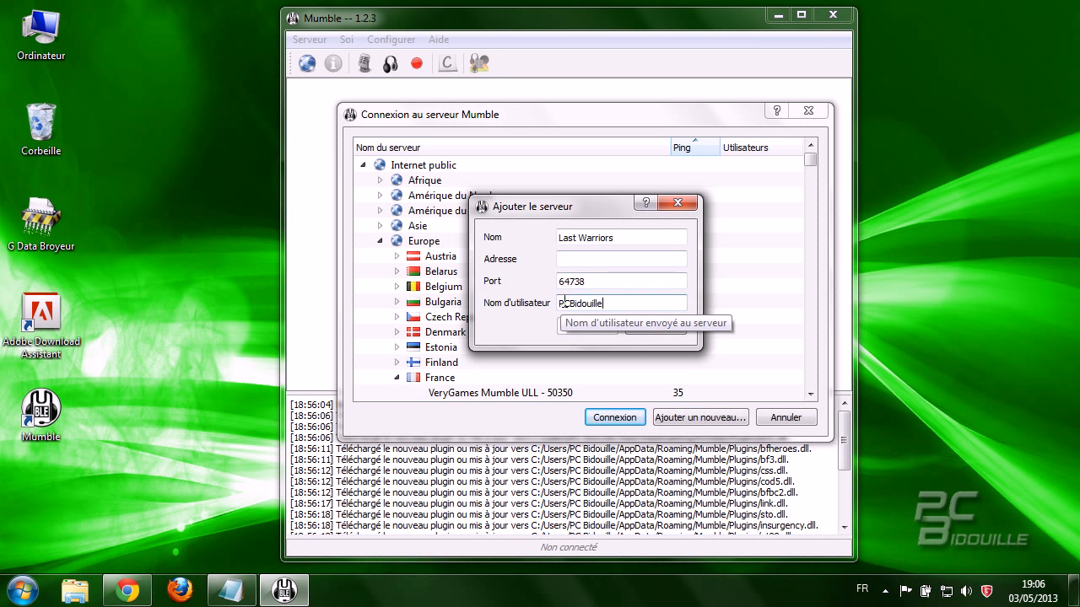
click(566, 260)
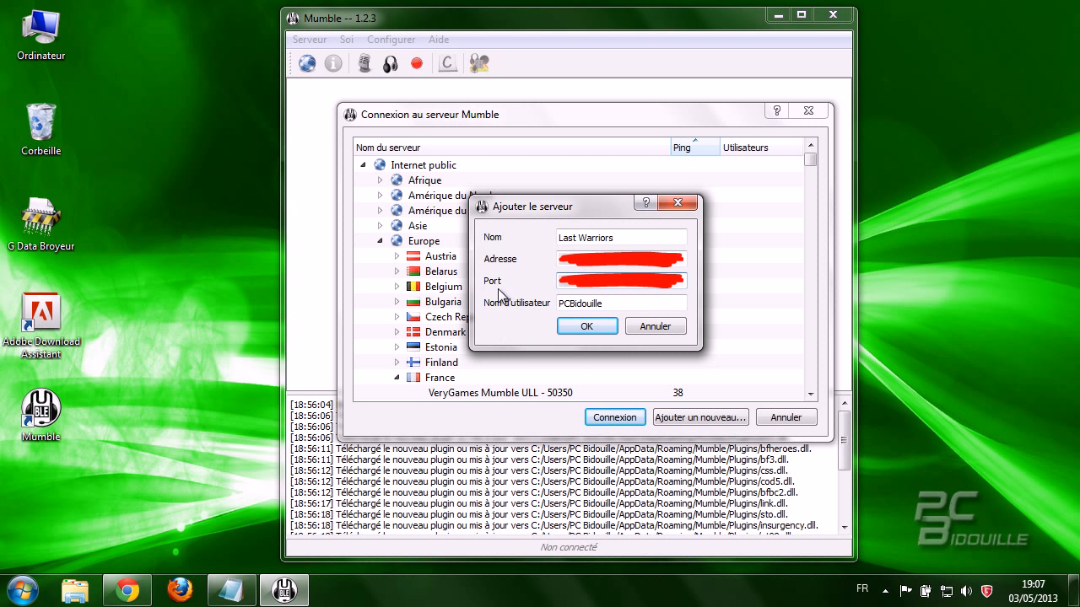
click(562, 327)
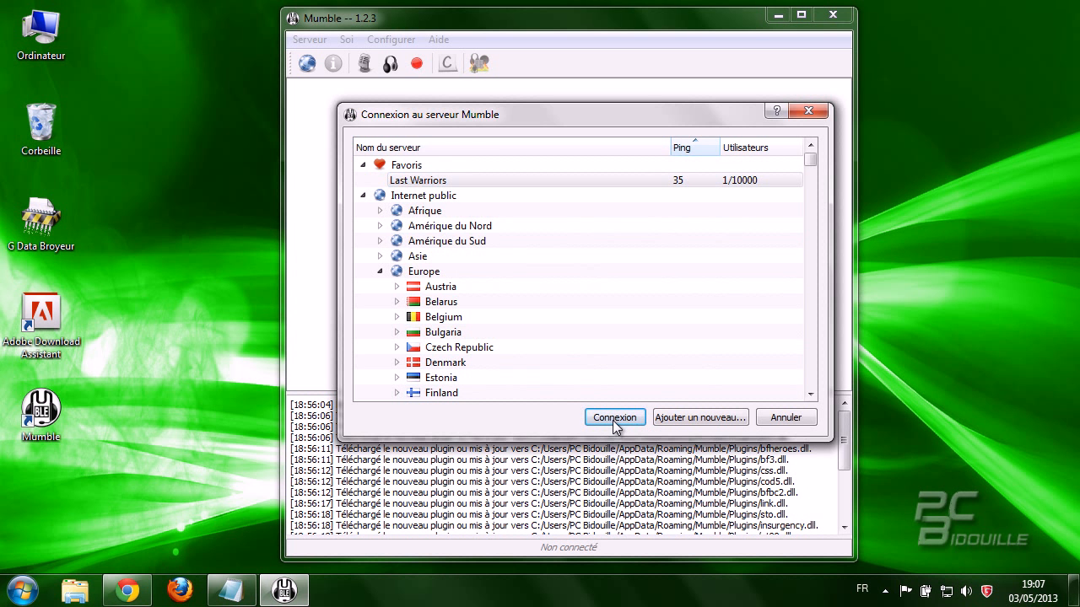
- Reopen the server connection list, connect to the Last Warriors favourite and accept its self-signed certificate
click(807, 114)
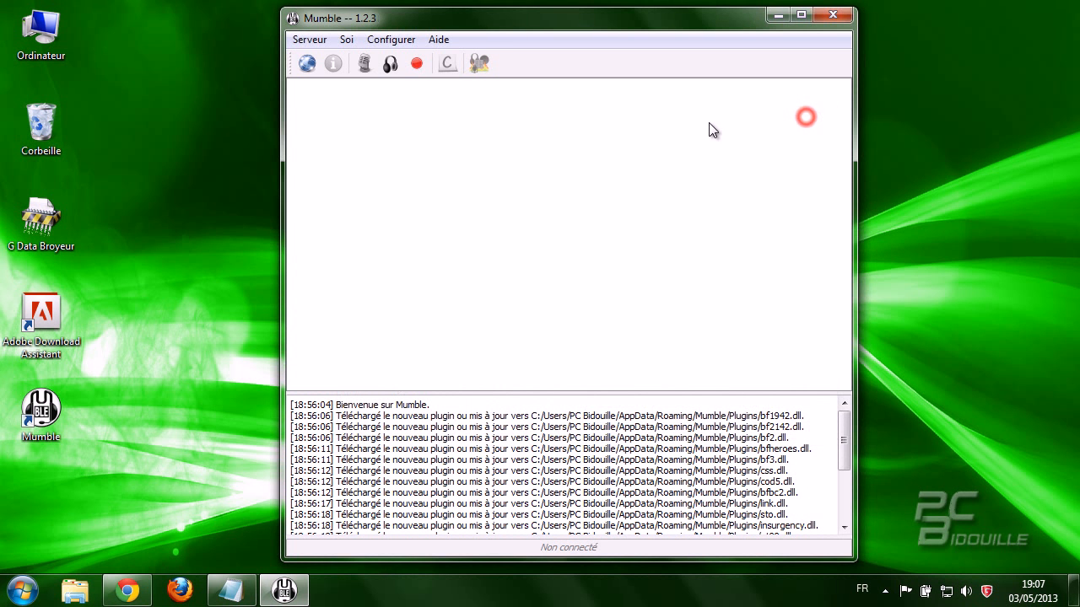
click(310, 41)
click(327, 61)
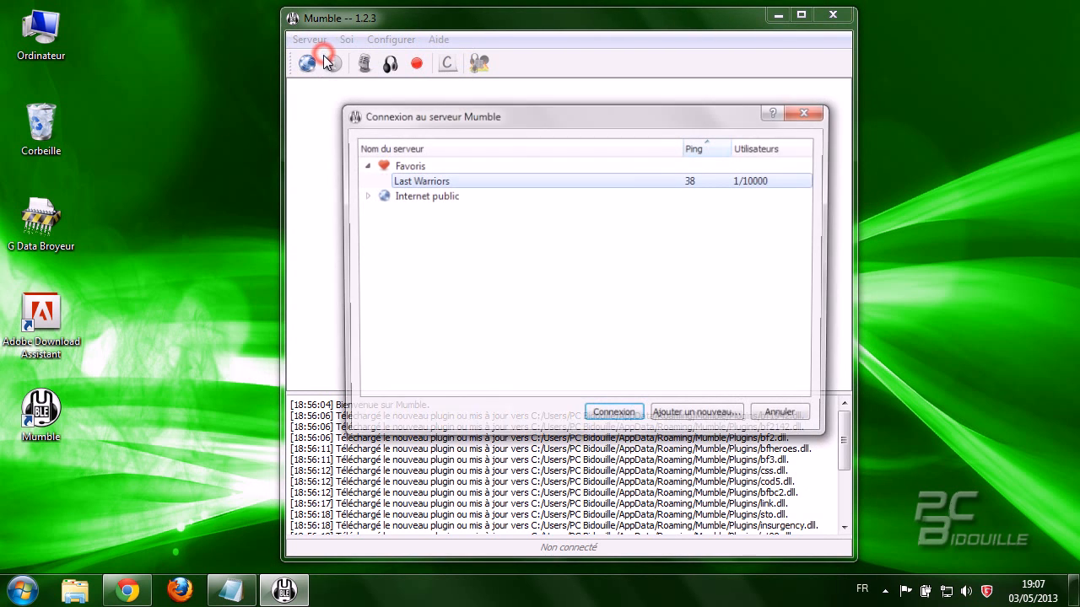
click(431, 181)
click(619, 419)
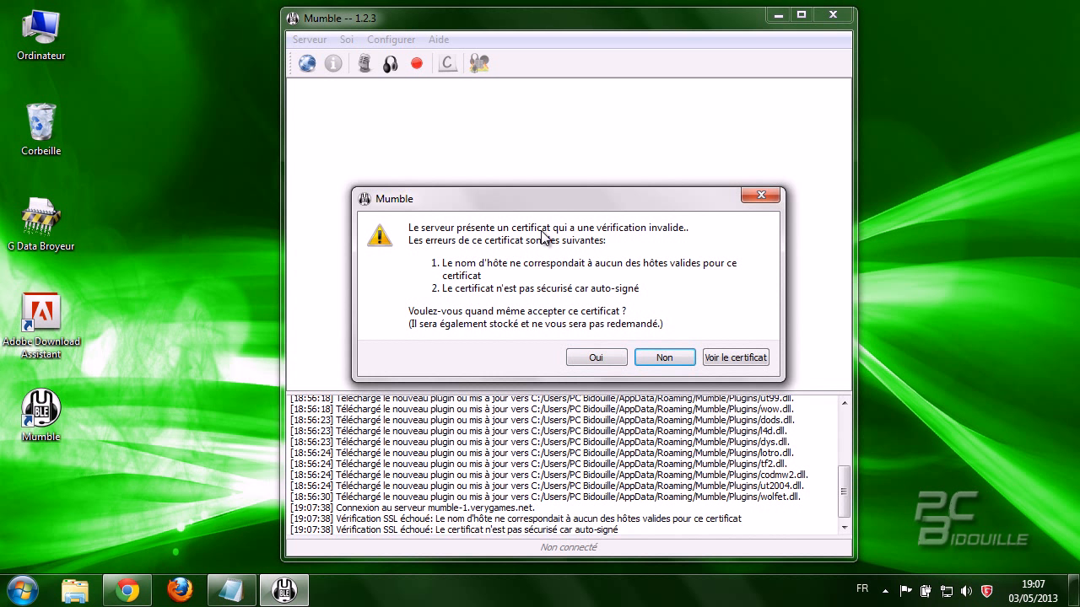
click(608, 359)
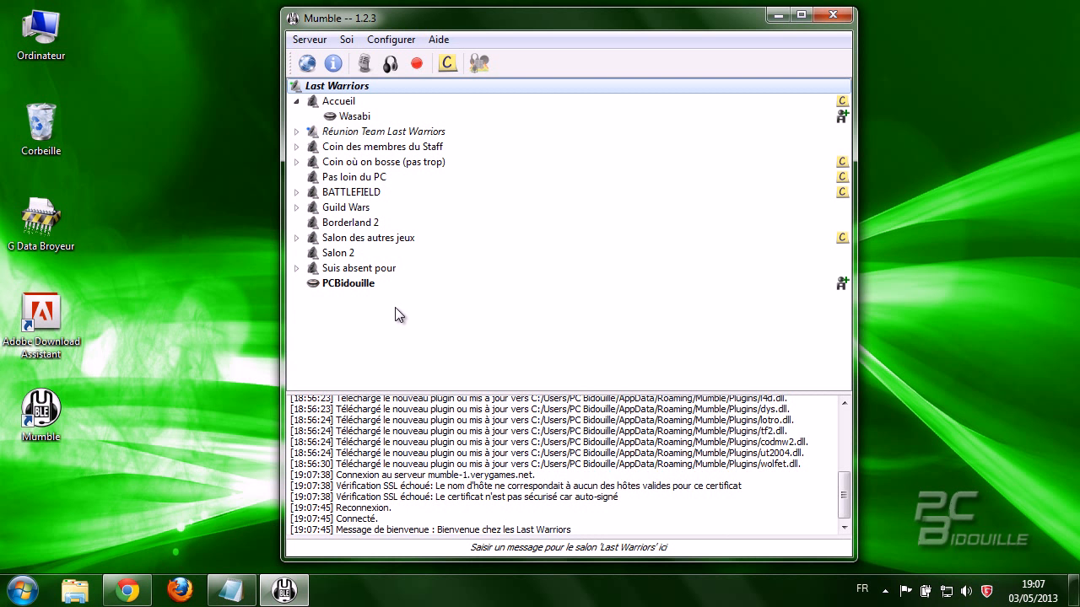
- Collapse and expand the Last Warriors channel tree, and join the Accueil channel
double_click(334, 87)
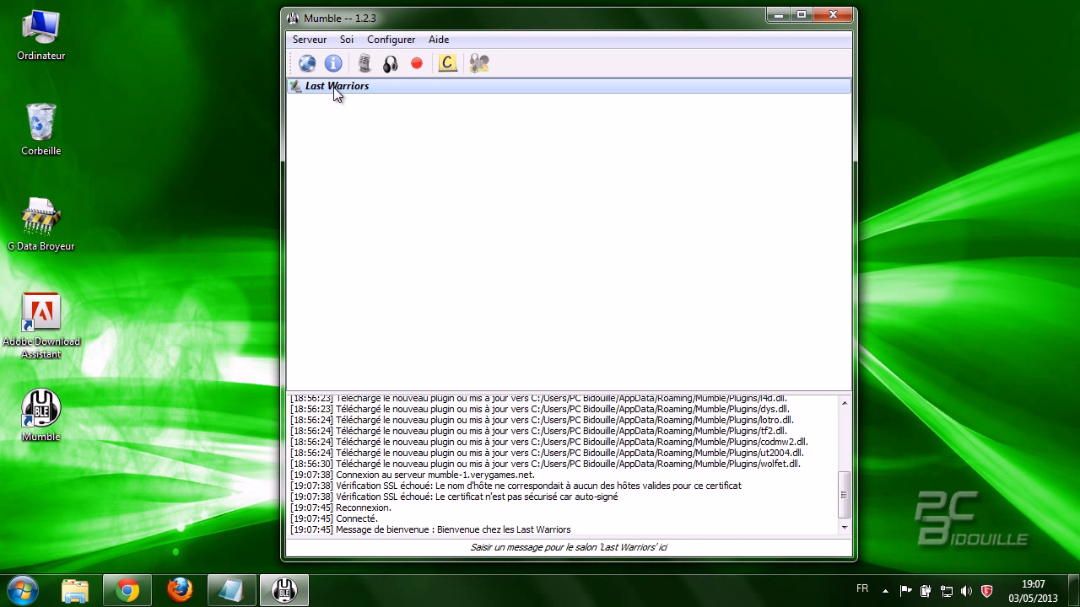
double_click(333, 86)
click(330, 99)
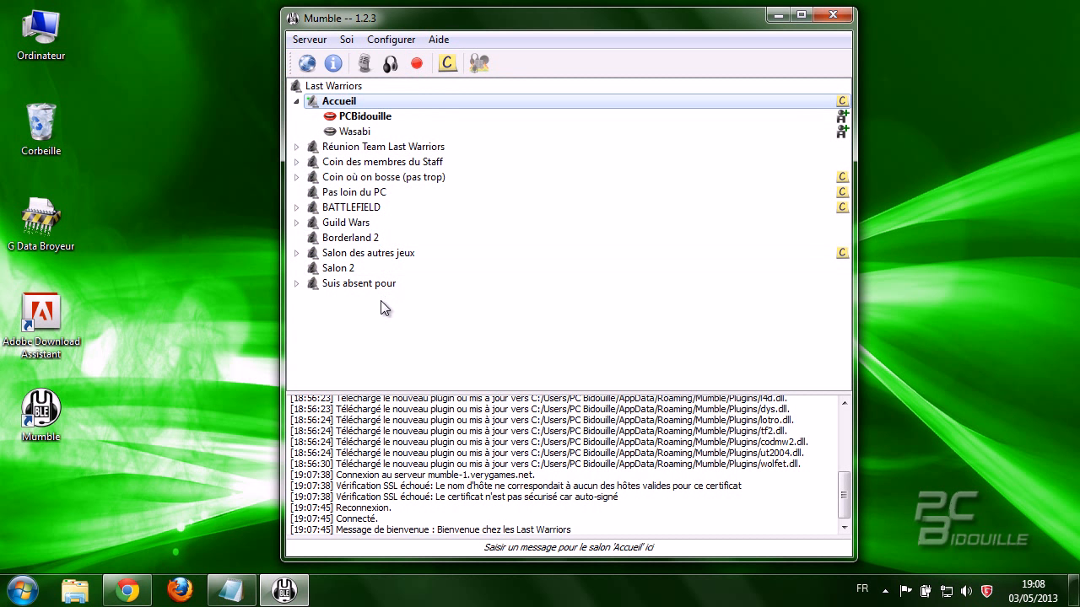
- Quit Mumble, relaunch it from the desktop and reconnect to the Last Warriors favourite
click(832, 14)
click(664, 309)
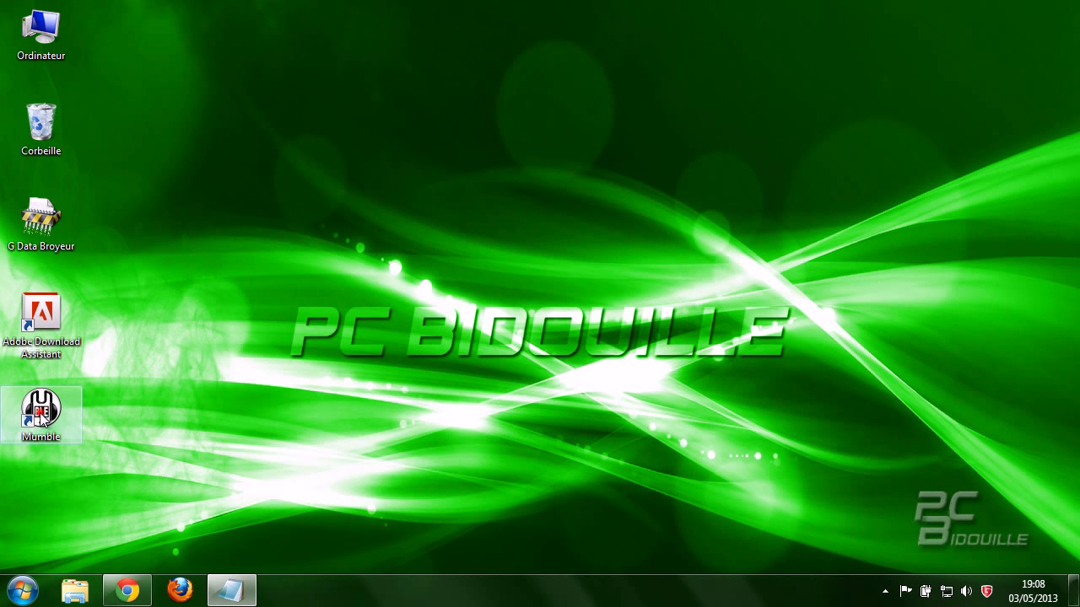
double_click(41, 409)
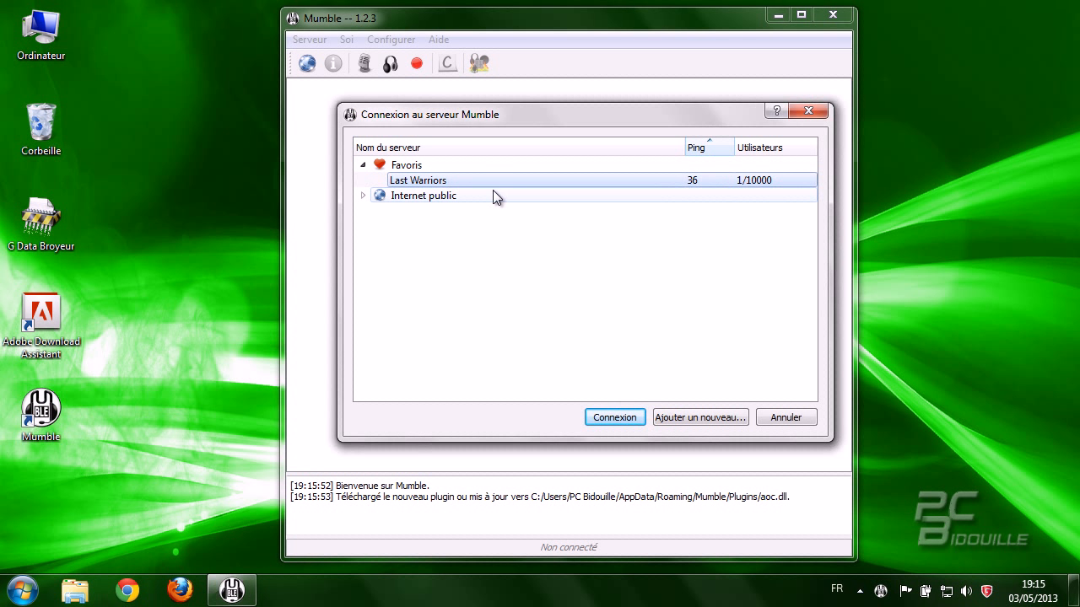
mouse_move(466, 187)
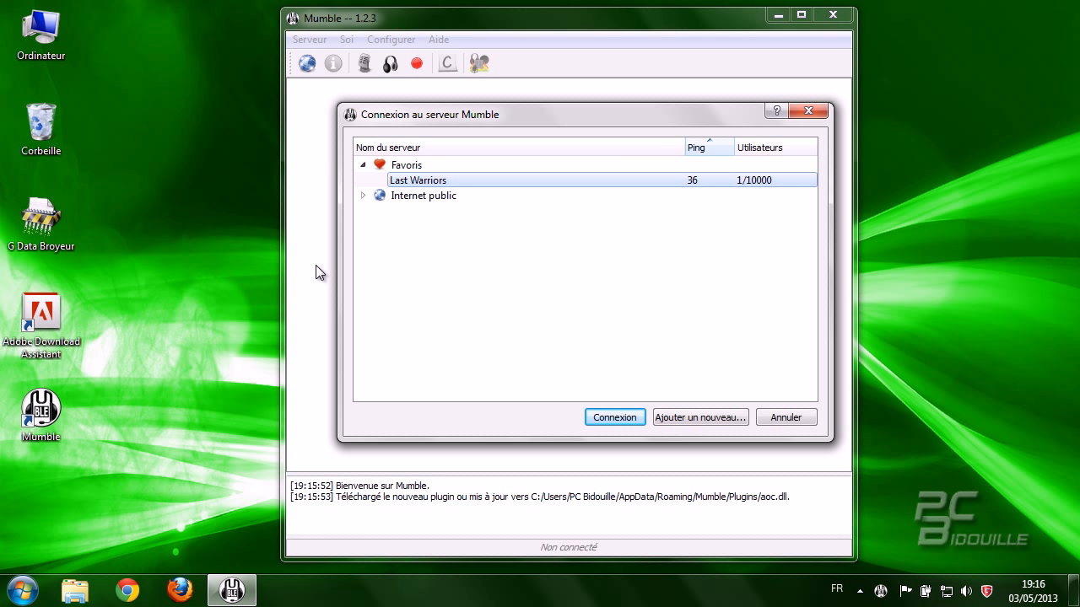
click(604, 420)
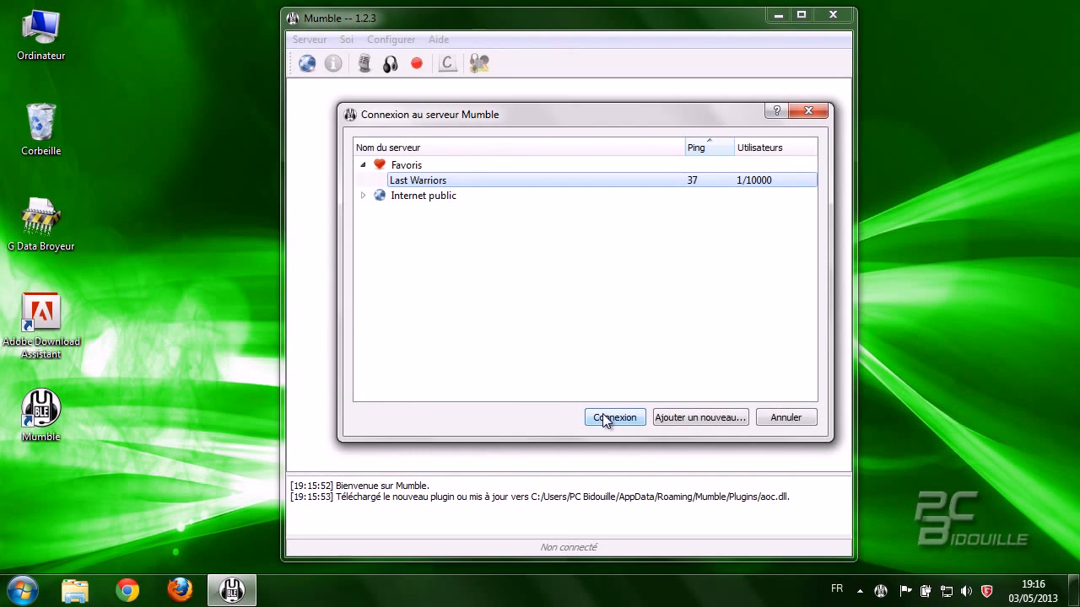
click(604, 416)
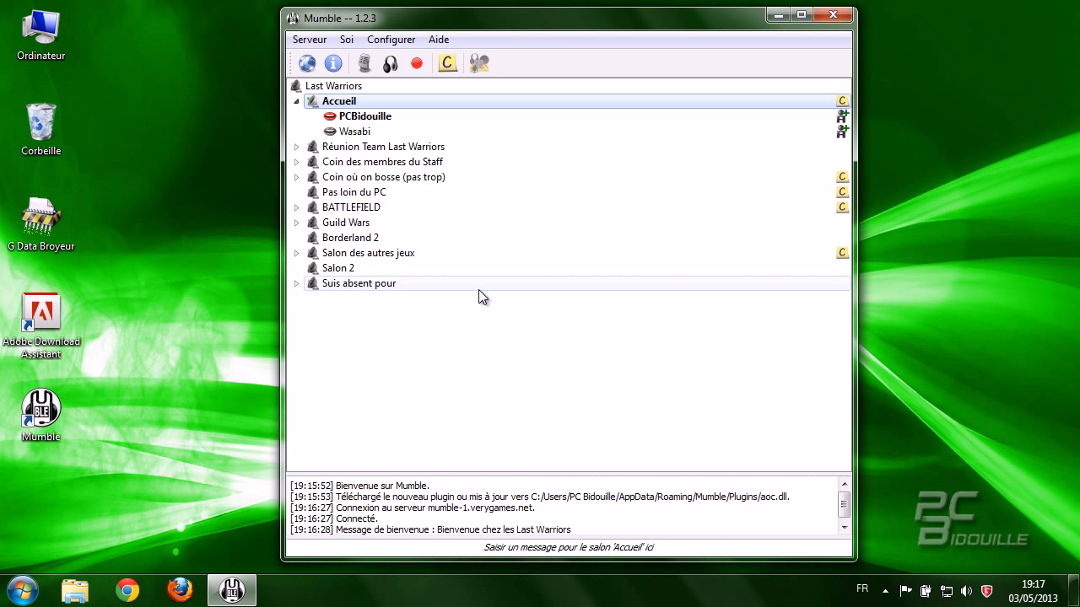
- Show the advanced settings, try Tous for the channel tree's Elargir option, and save it as Seulement quand il y a des utilisateurs
click(388, 40)
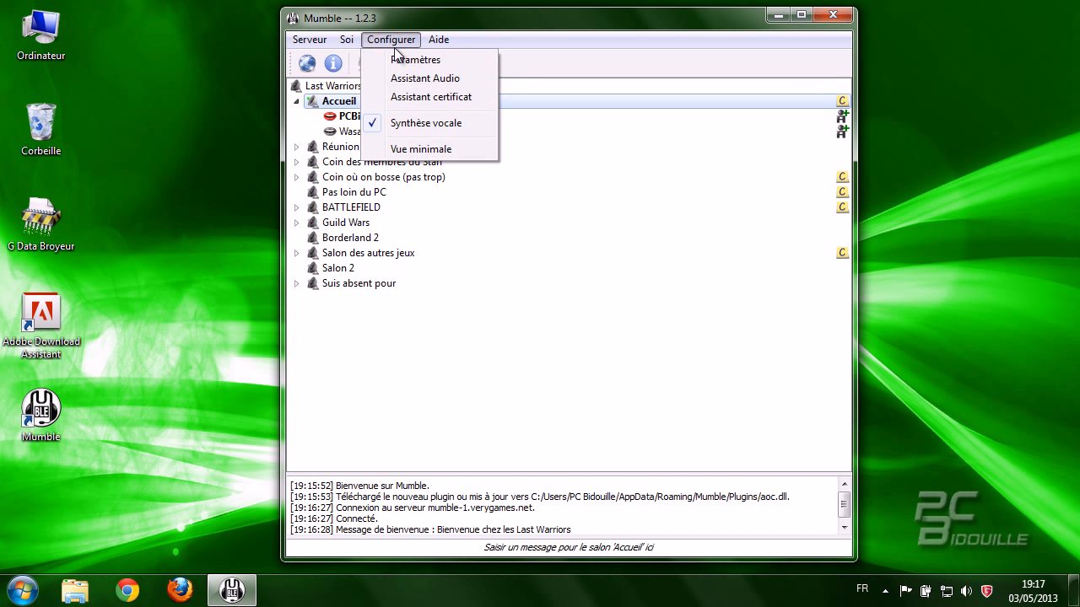
click(402, 60)
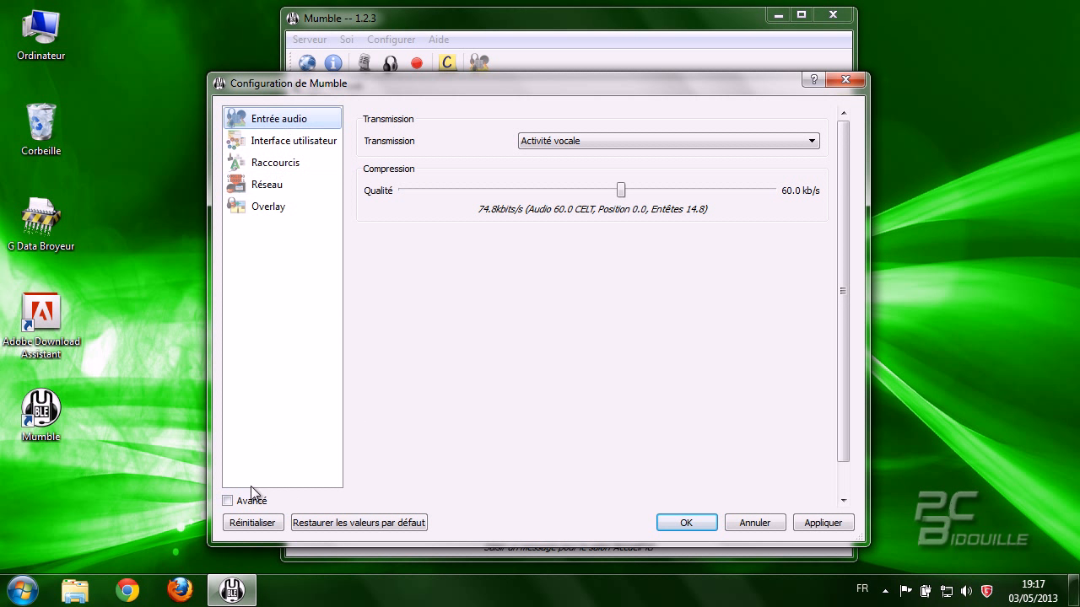
click(227, 500)
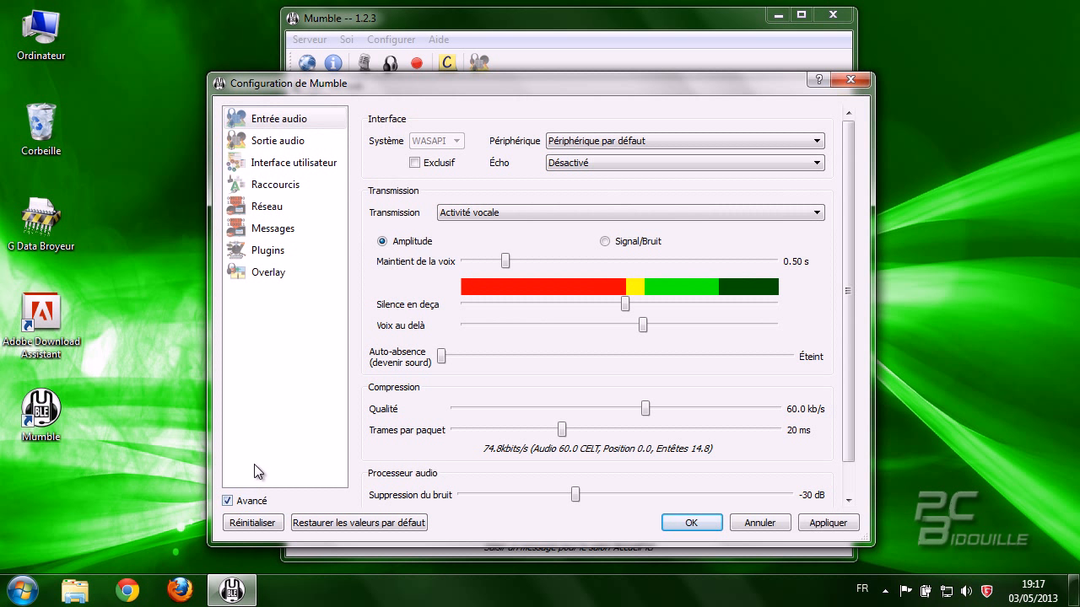
click(271, 162)
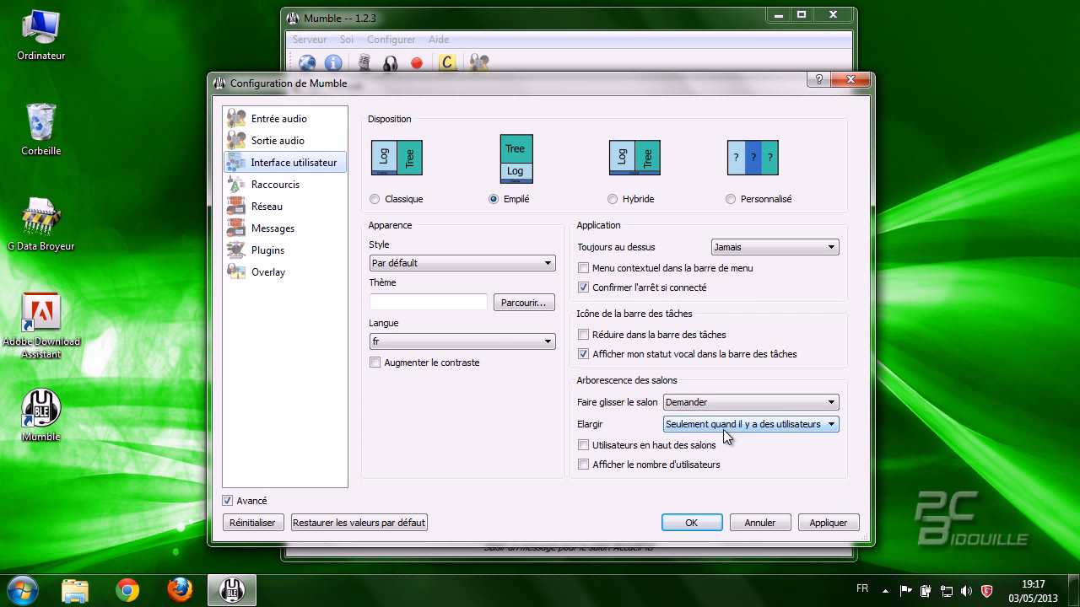
click(789, 429)
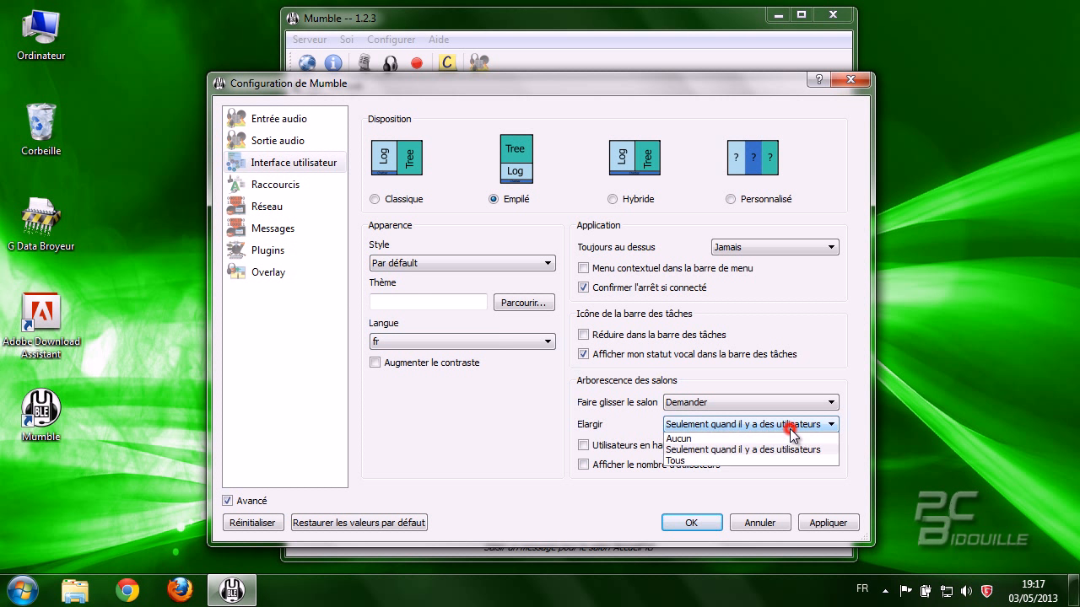
click(756, 460)
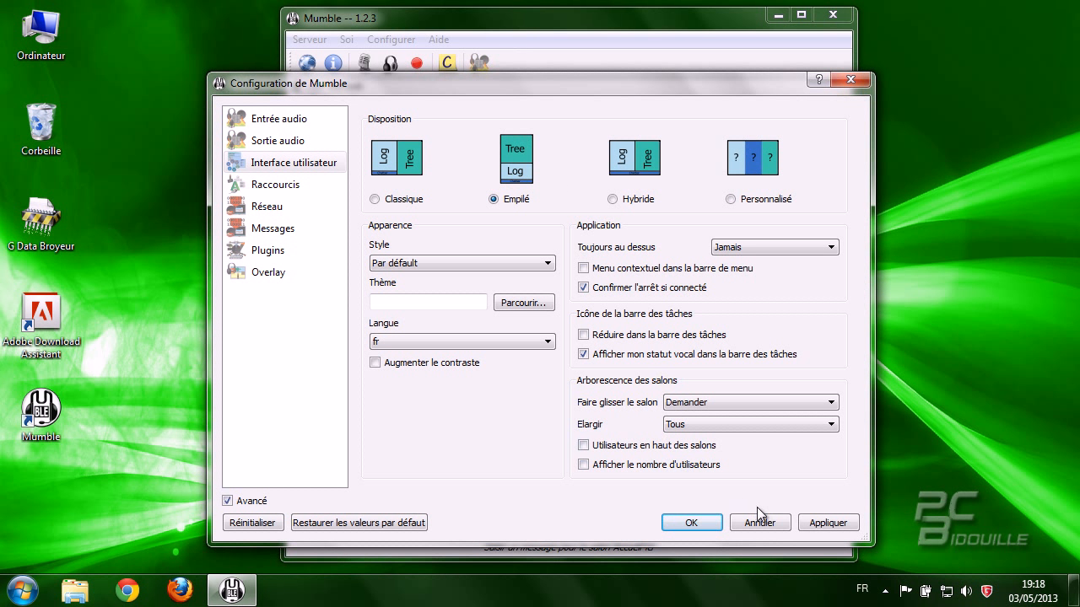
click(742, 424)
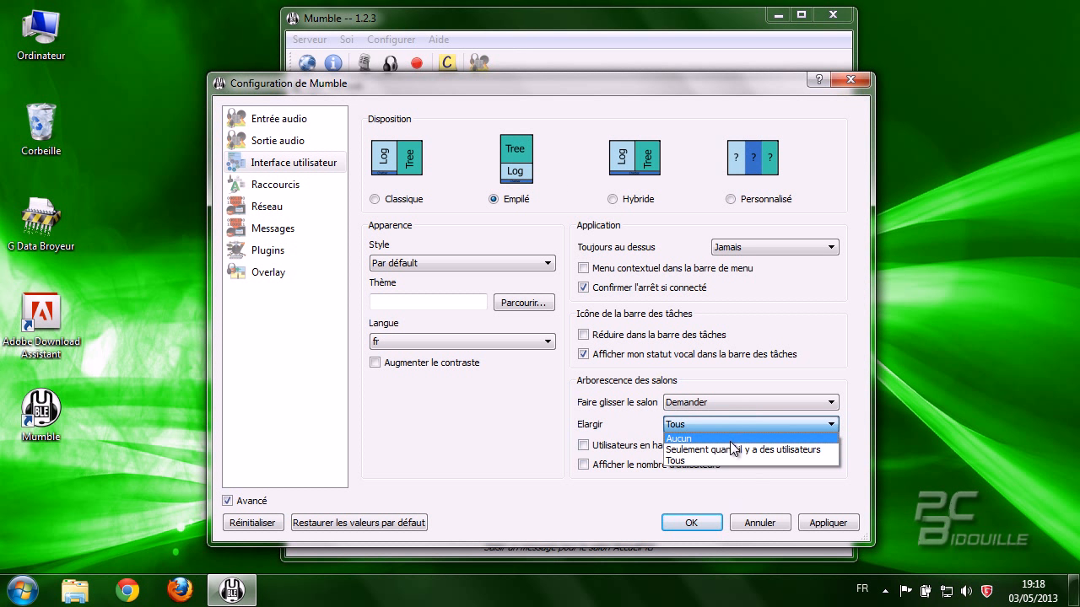
click(730, 450)
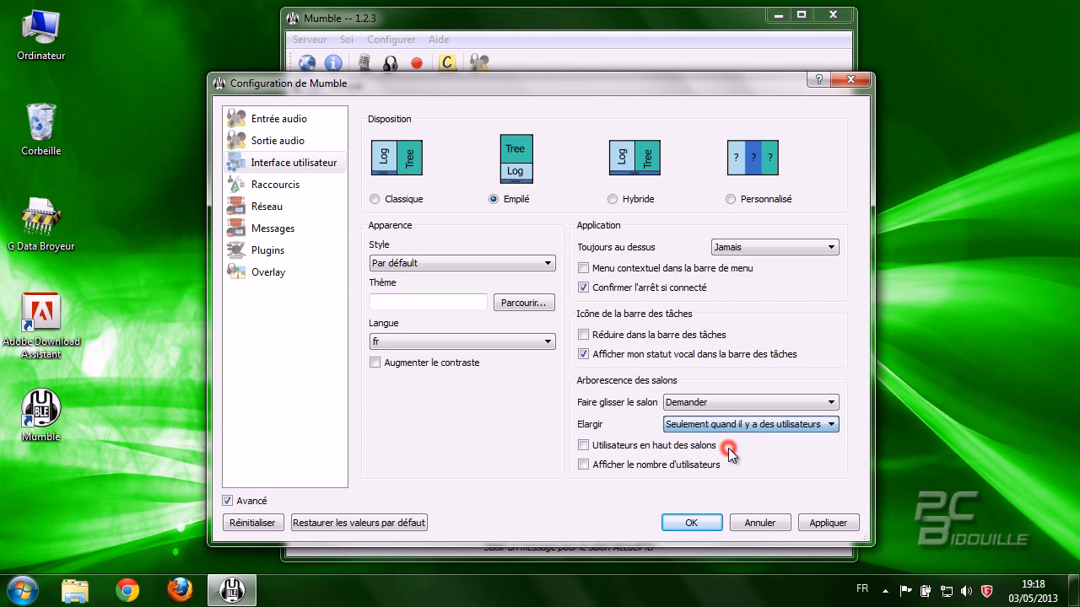
click(715, 522)
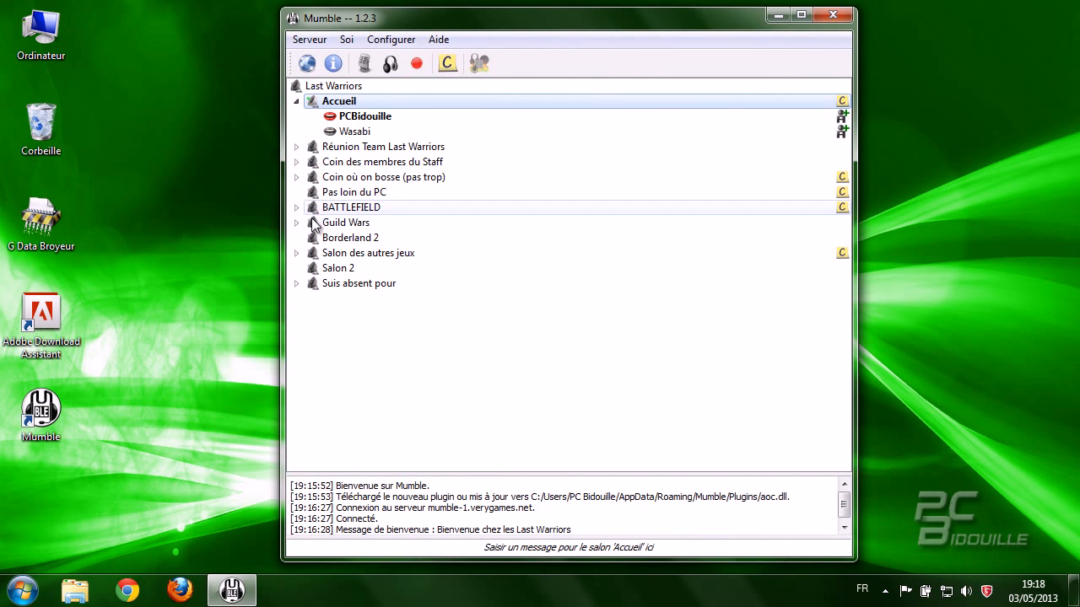
- Expand the channels Réunion Team Last Warriors, Coin des membres du Staff, Coin où on bosse (pas trop), BATTLEFIELD, Guild Wars and Salon des autres jeux
click(296, 146)
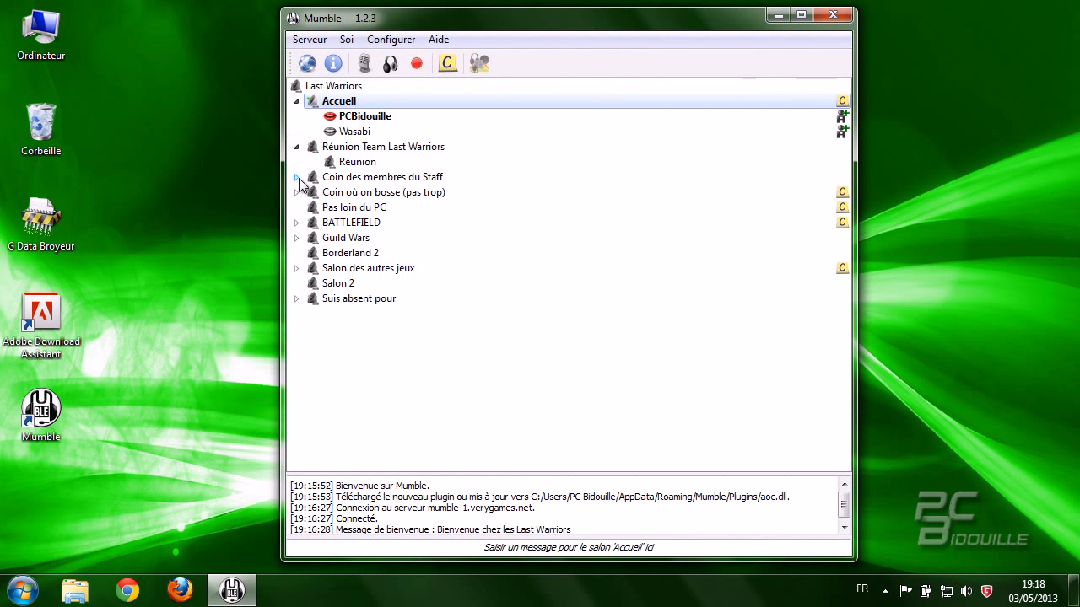
click(298, 177)
click(296, 222)
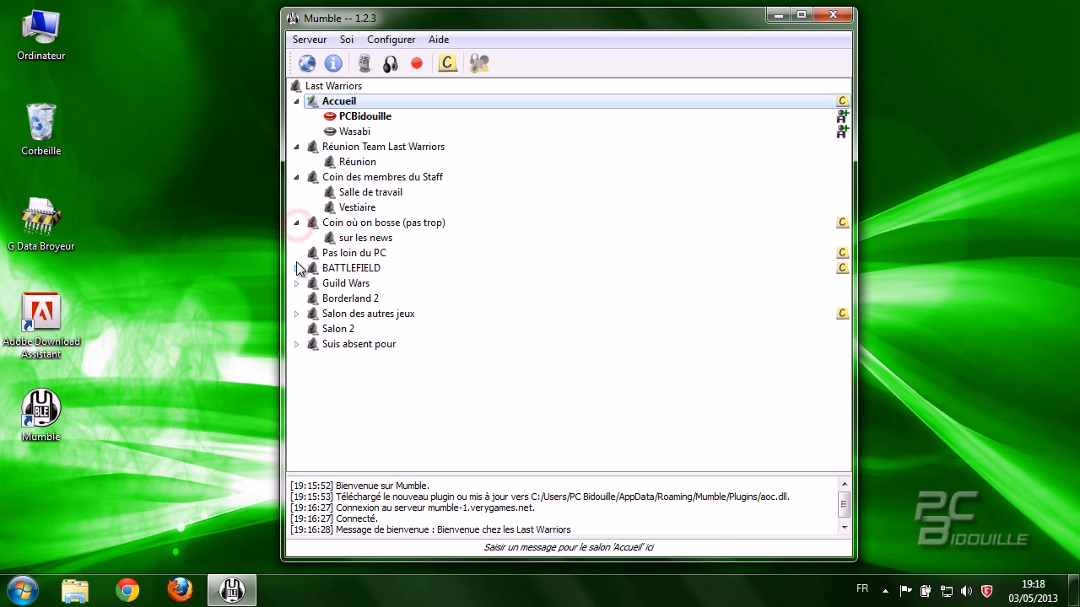
click(296, 269)
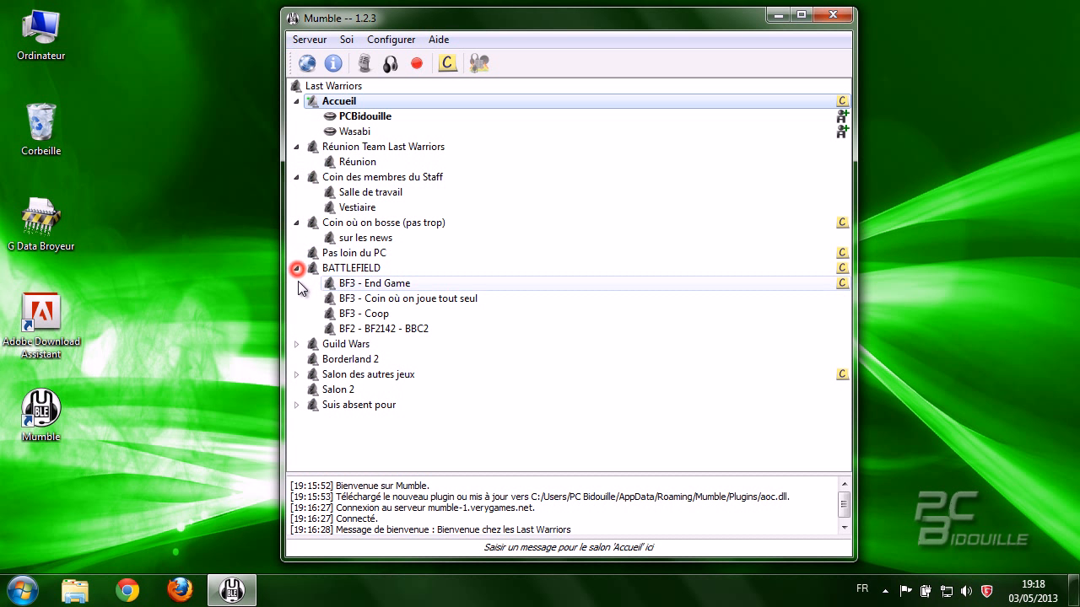
click(296, 344)
click(296, 405)
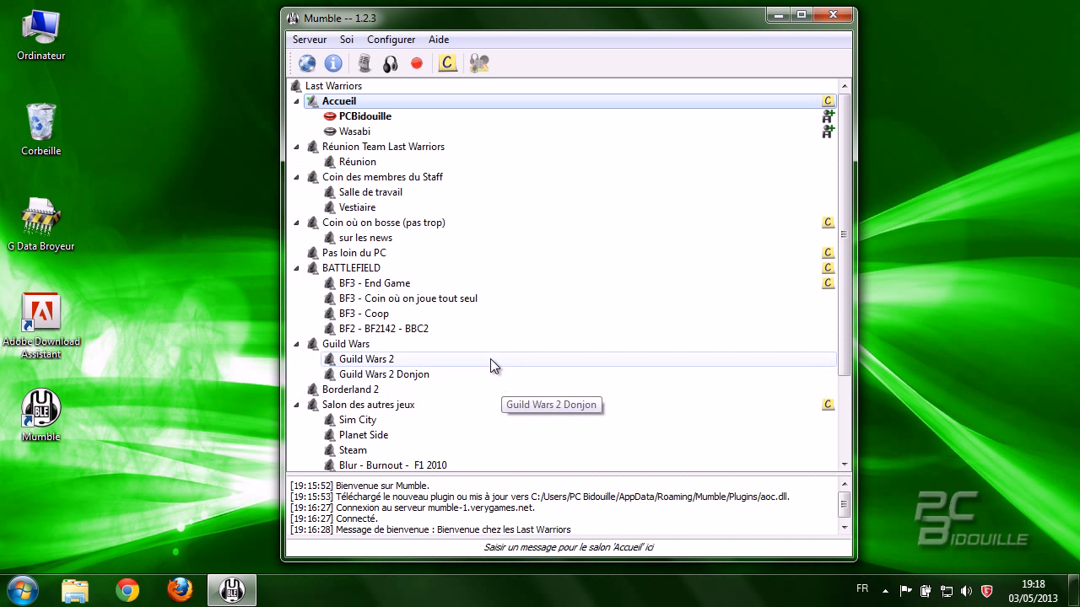
- Try to enter the Salle de travail channel, and join the sur les news channel instead
double_click(359, 191)
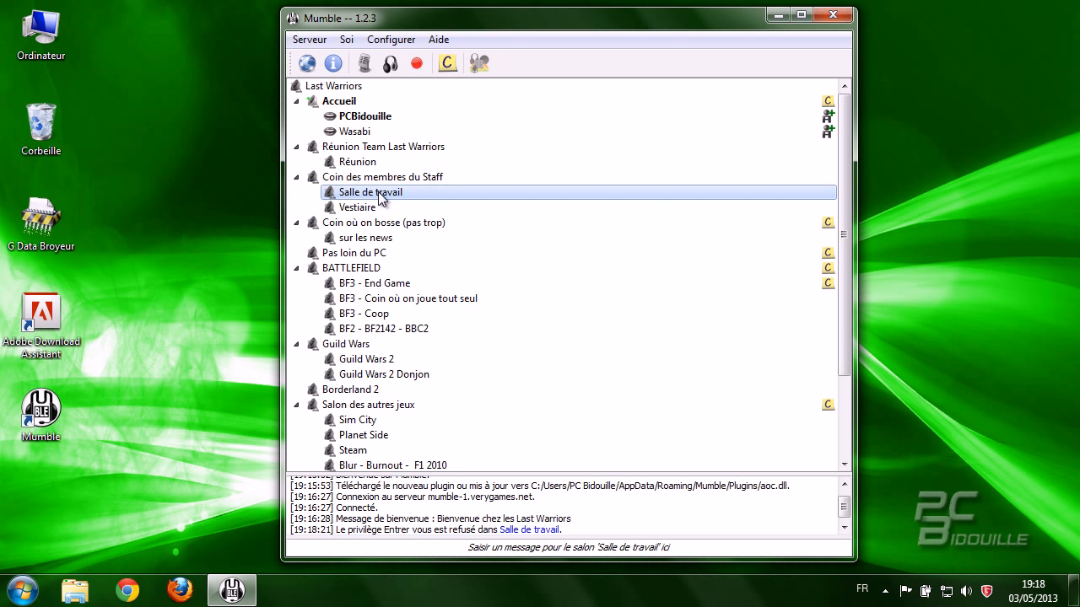
click(365, 240)
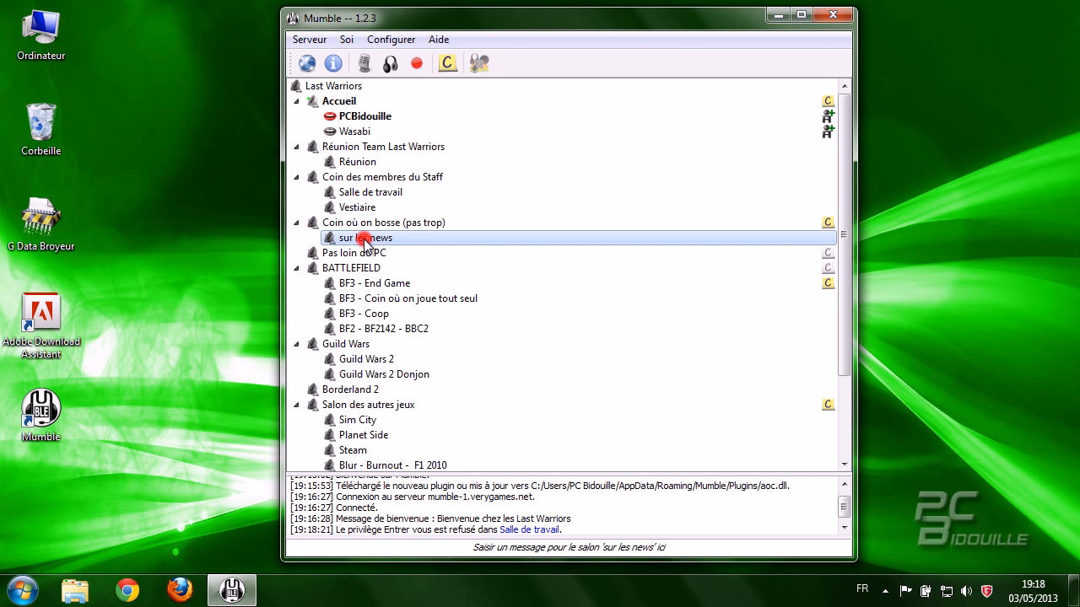
double_click(365, 239)
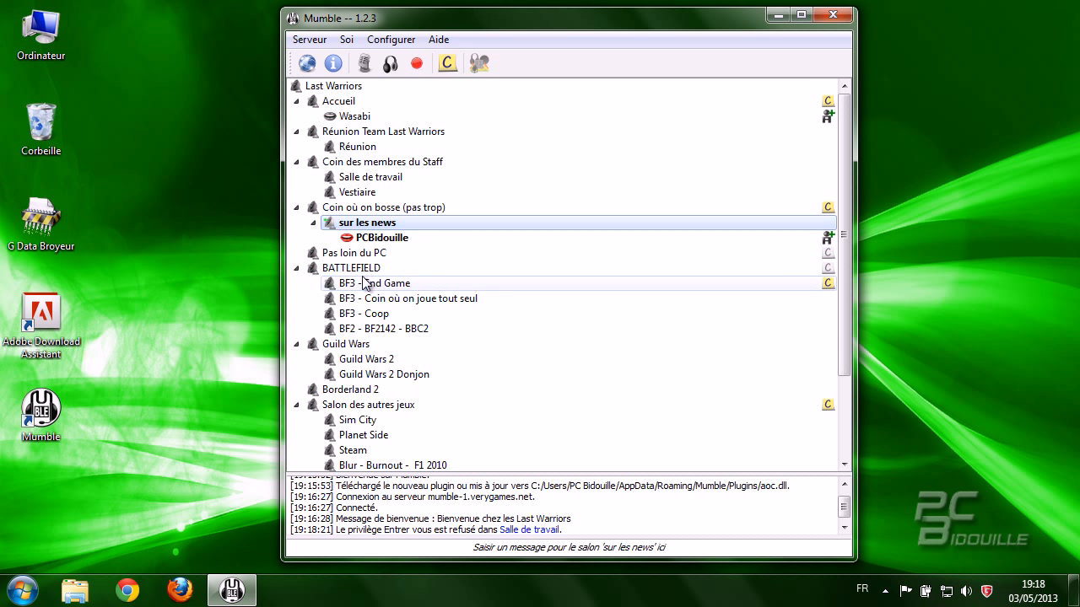
- Try to enter the Réunion channel, and join BF3 - End Game under BATTLEFIELD
click(367, 149)
double_click(367, 148)
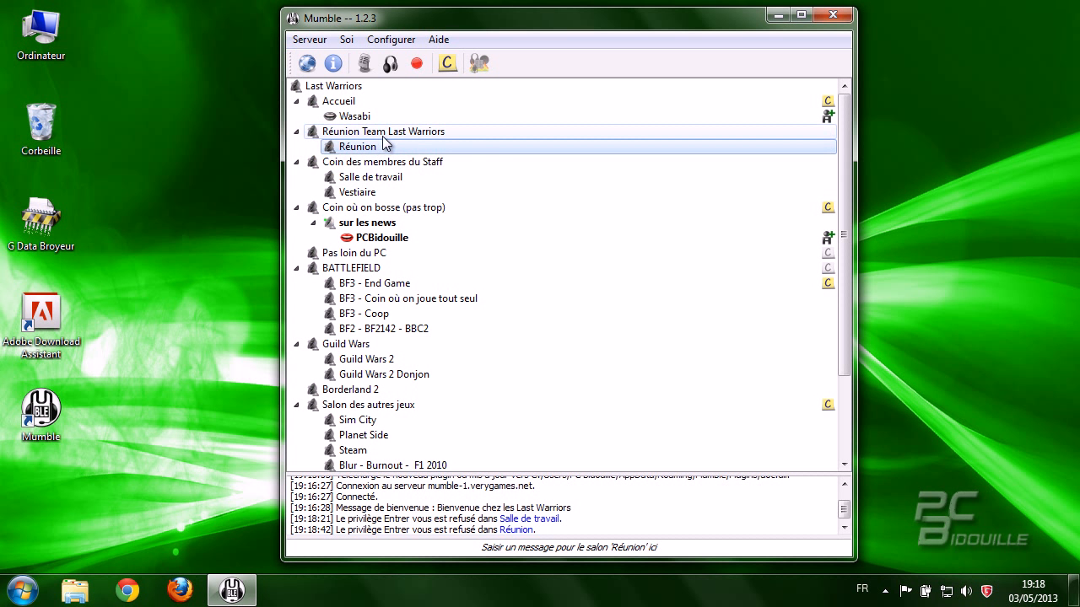
click(353, 284)
double_click(353, 283)
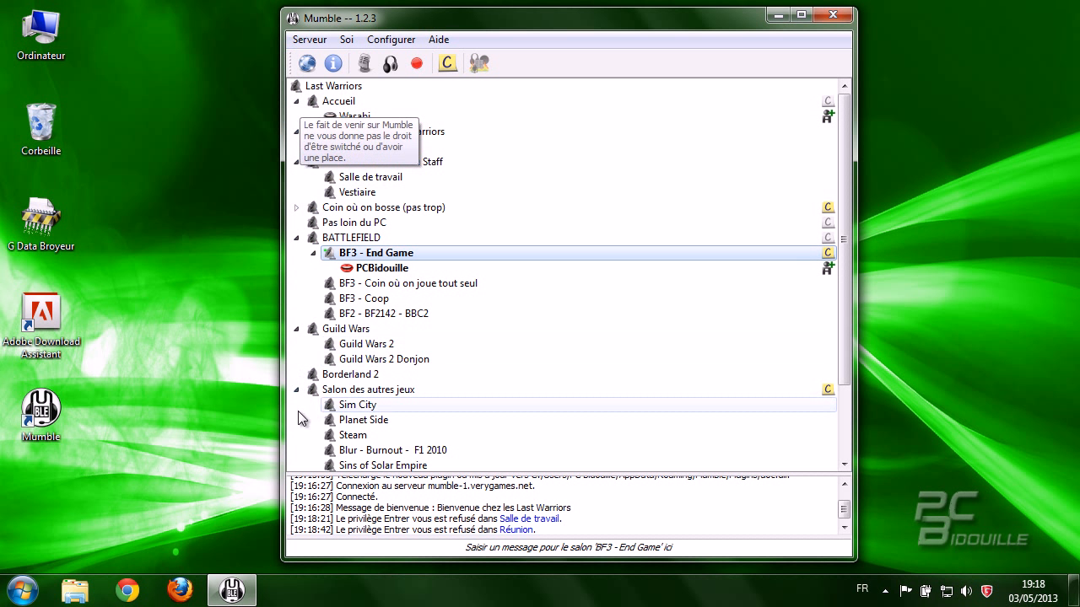
- Close and restart Mumble while in BF3 - End Game, and connect to Last Warriors again
click(833, 15)
click(663, 312)
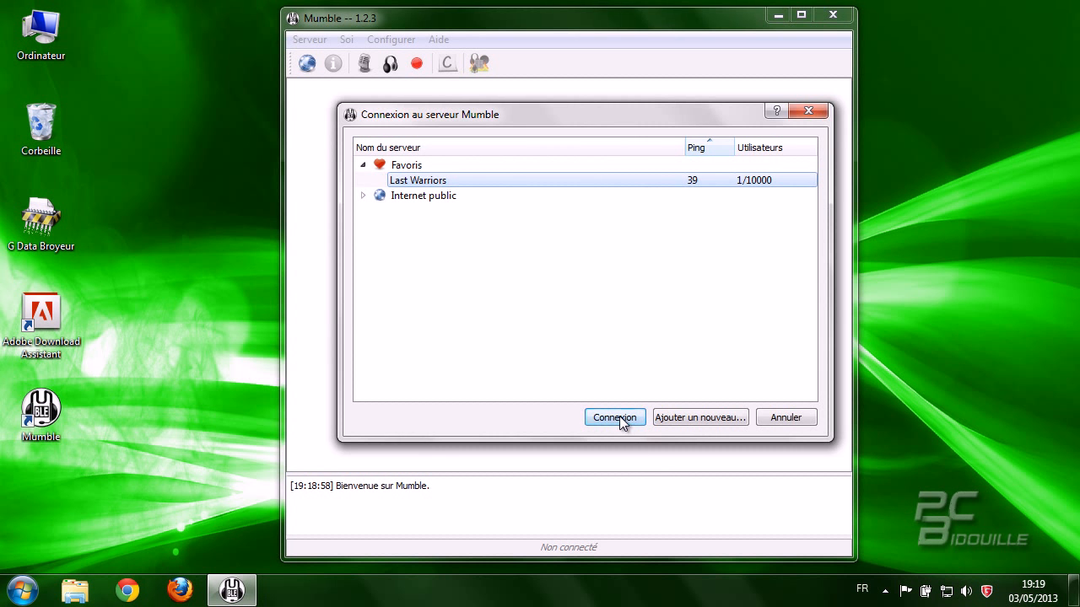
click(619, 416)
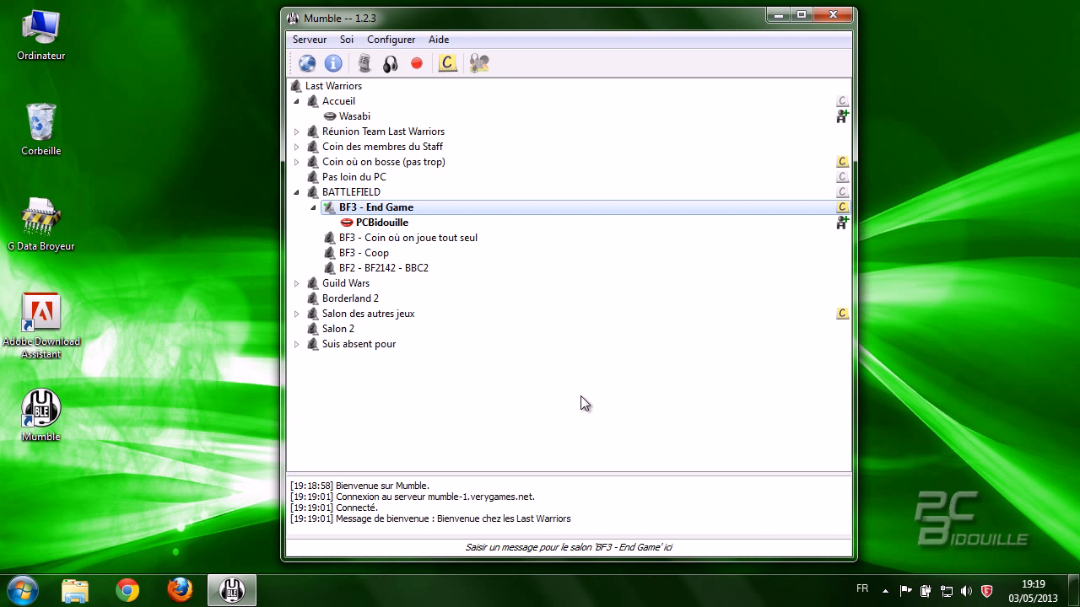
- Move to the Last Warriors root channel and from there into the Accueil channel
double_click(330, 85)
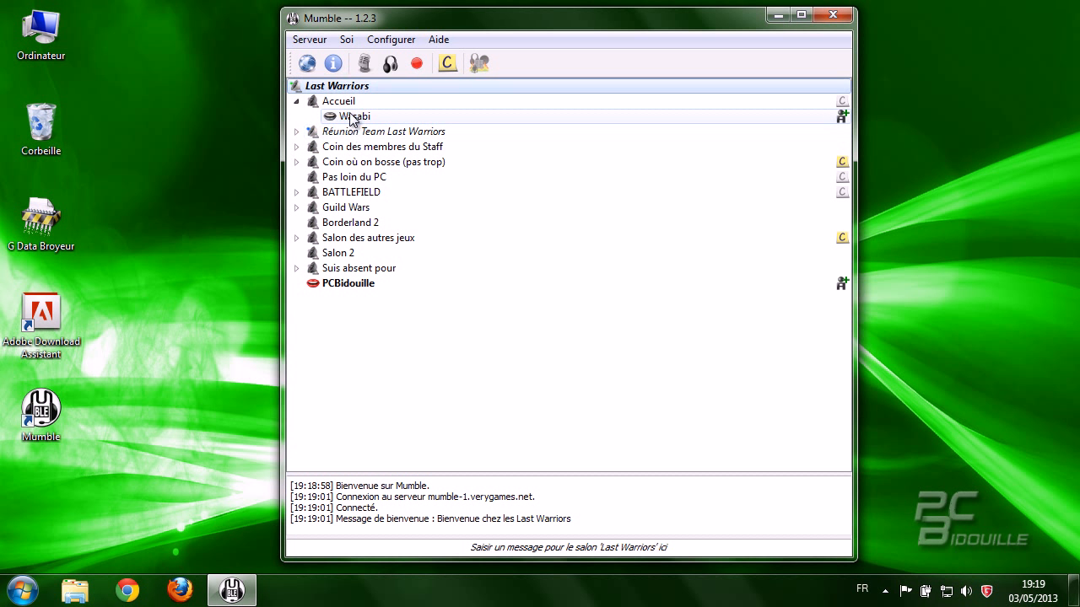
double_click(348, 104)
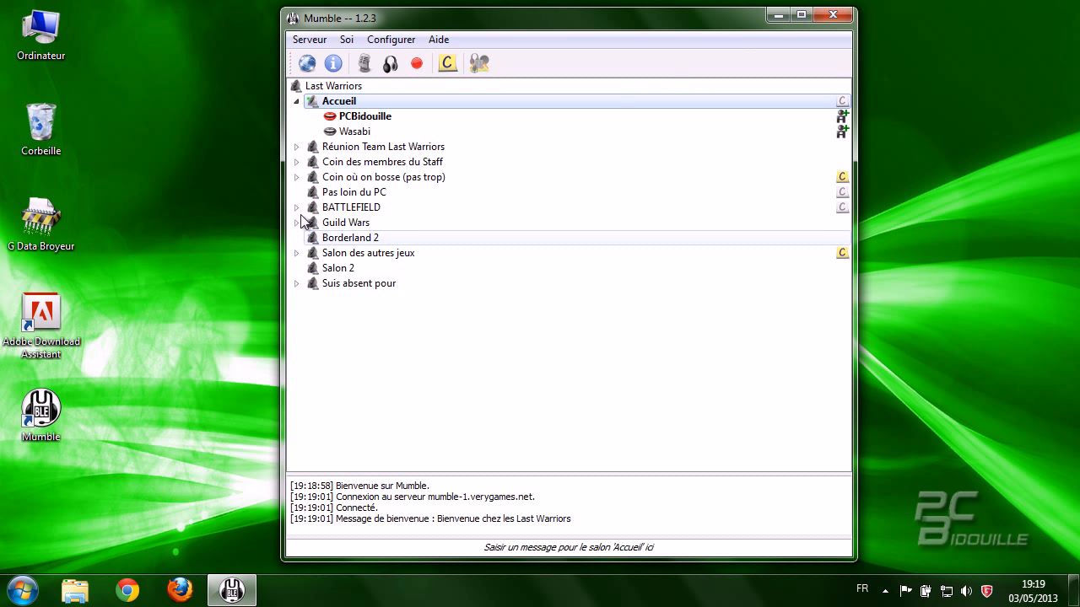
- Set the channel tree's Elargir option to Tous in the user interface settings, and apply the change
click(400, 40)
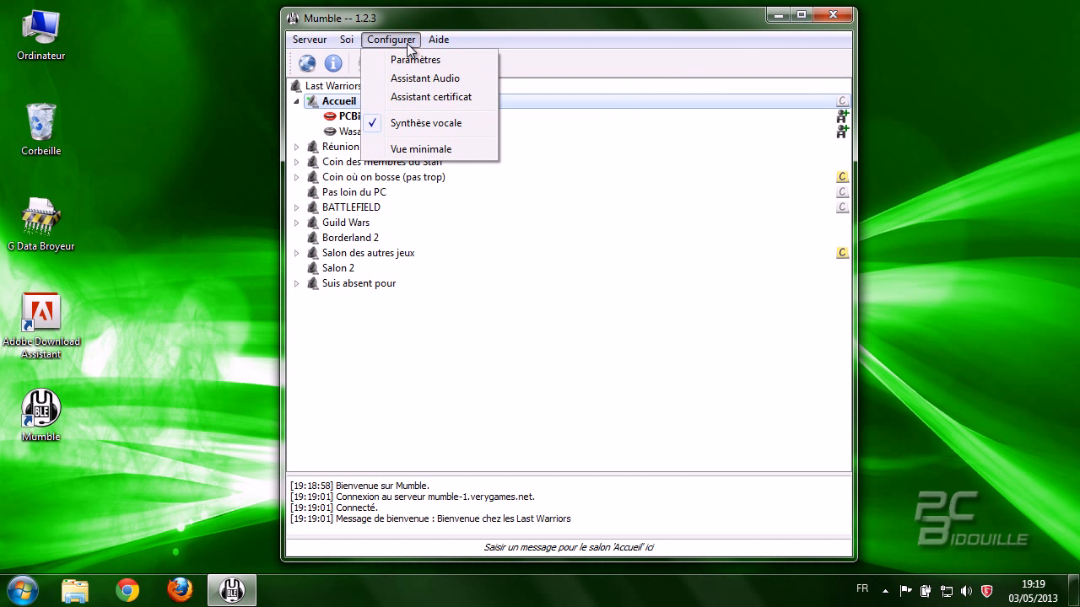
click(416, 63)
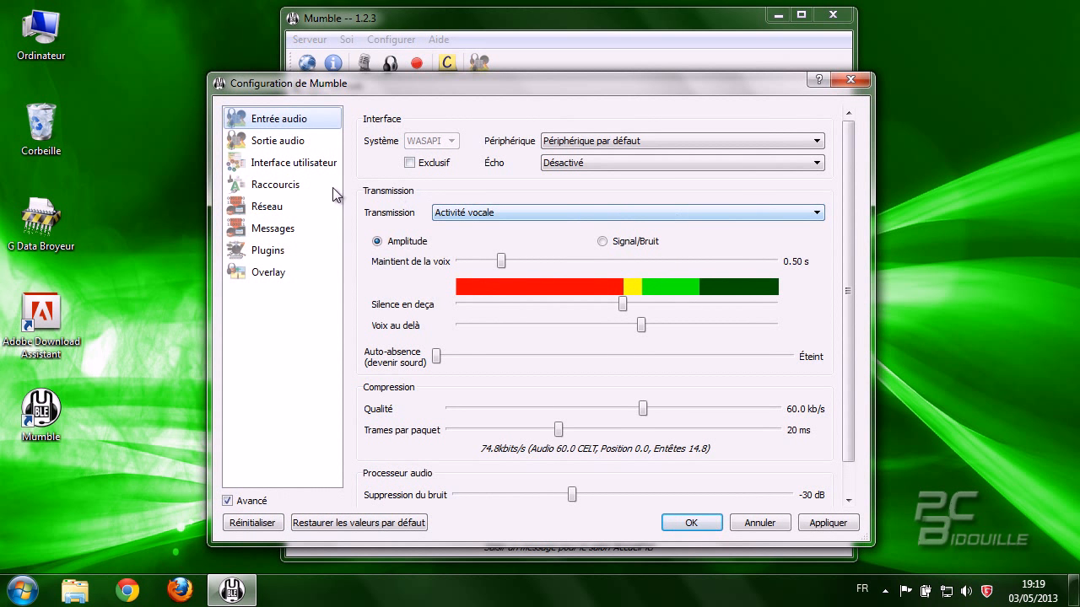
click(293, 164)
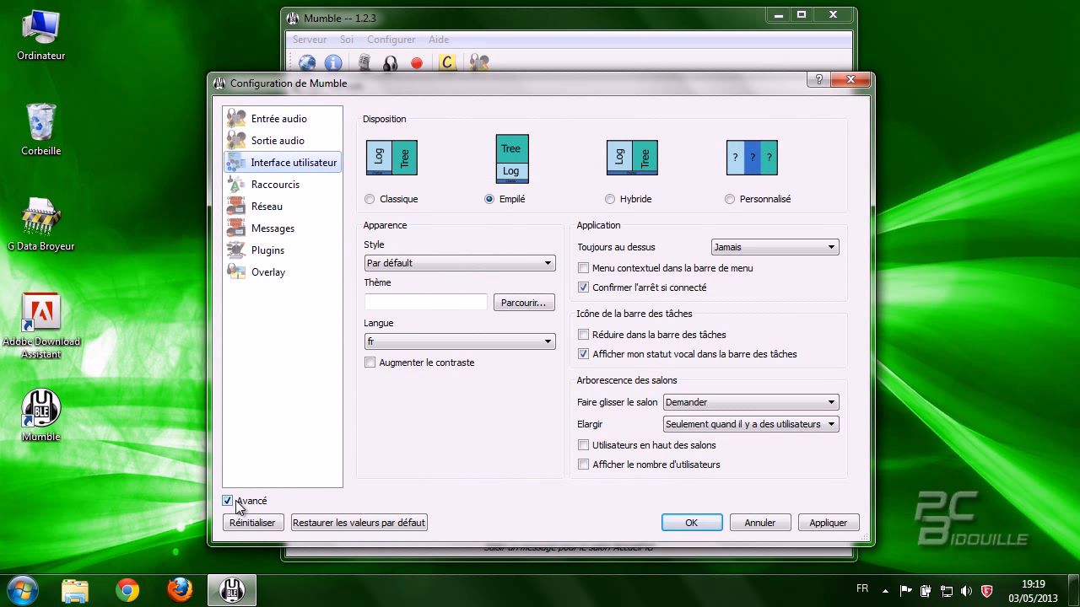
click(675, 427)
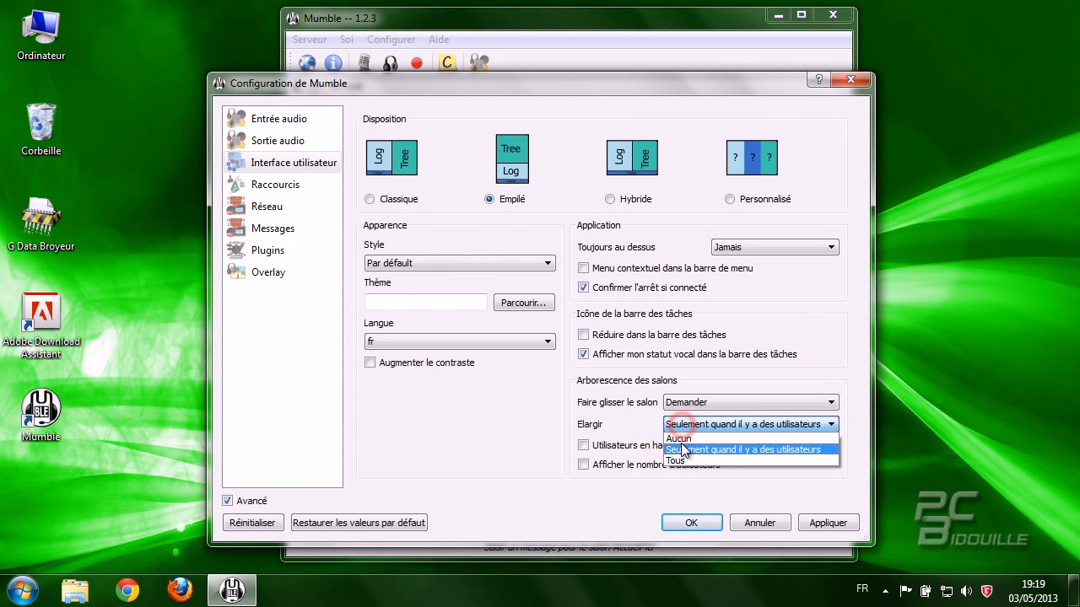
click(677, 465)
click(830, 521)
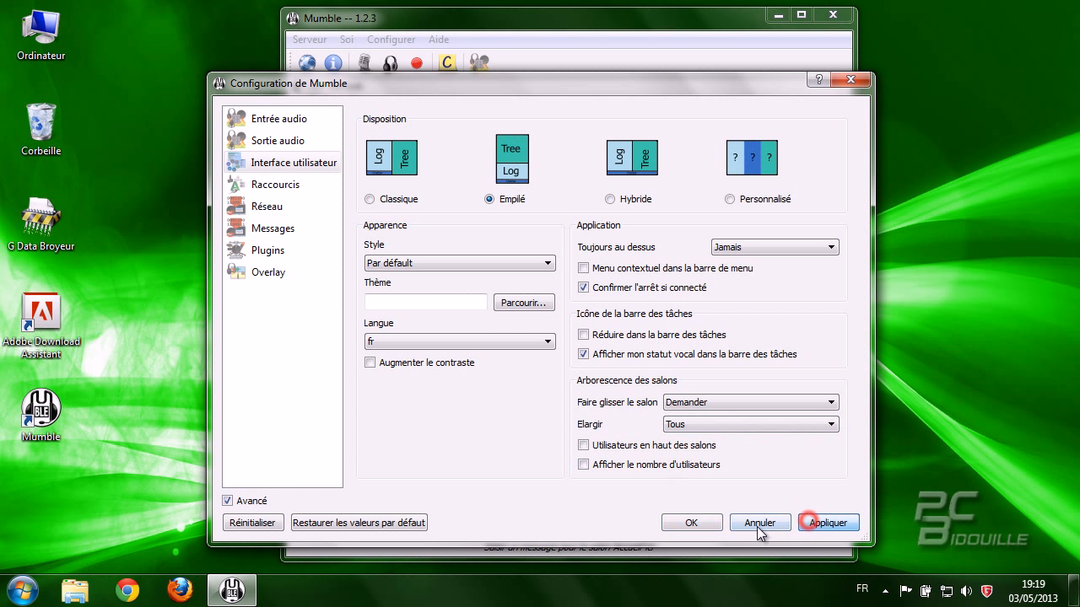
click(679, 524)
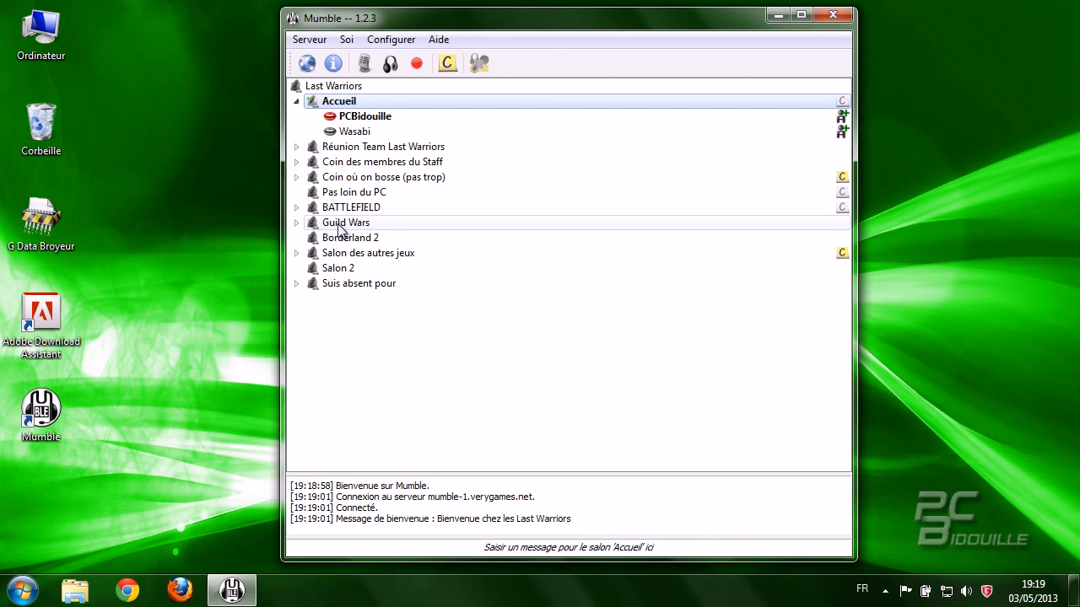
- Close and restart Mumble, and reconnect to the Last Warriors server to apply the channel expansion setting
click(831, 17)
click(664, 311)
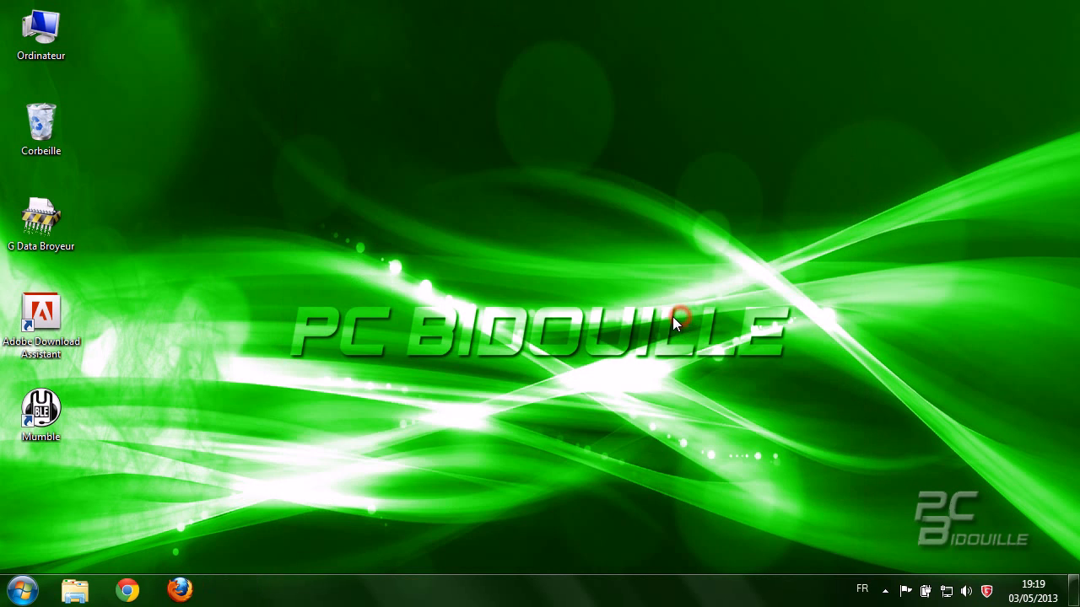
double_click(40, 412)
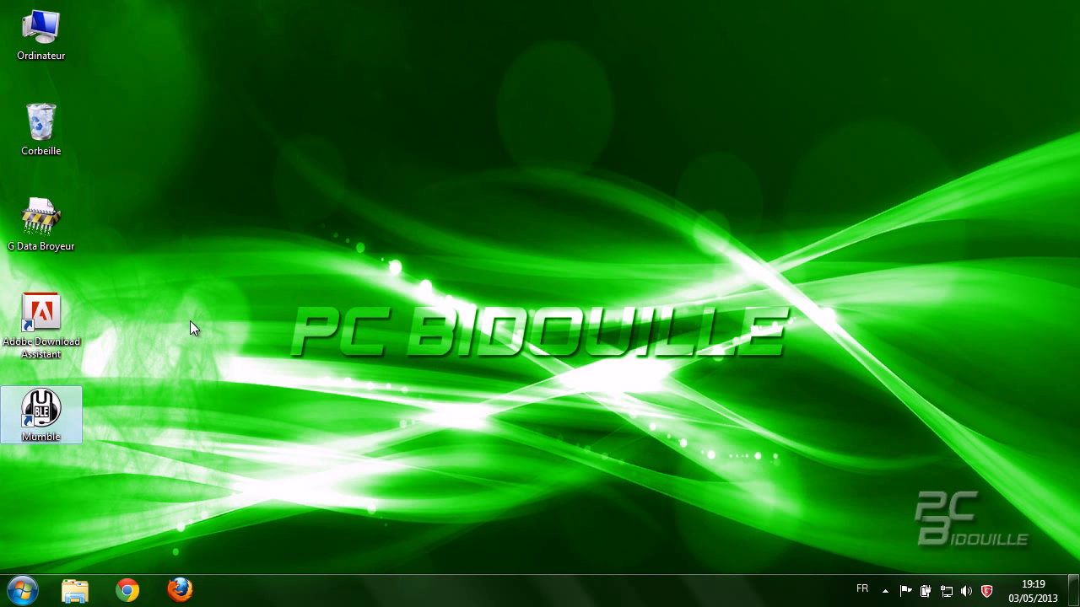
click(609, 421)
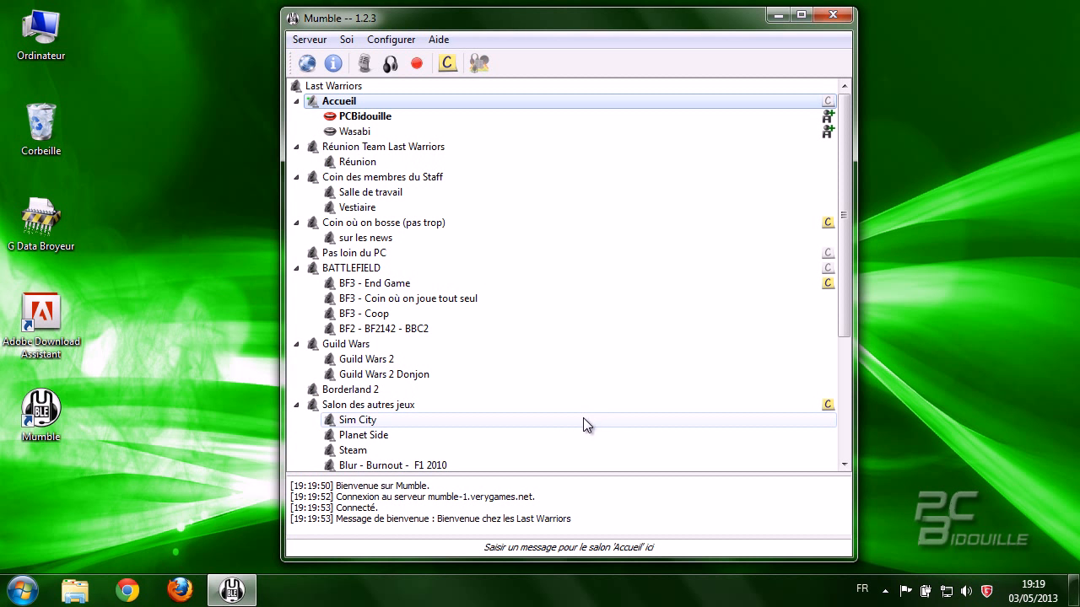
- Look through the whole channel tree of the Last Warriors server to check that every channel's sub-channels are expanded
scroll(485, 375, down, 4)
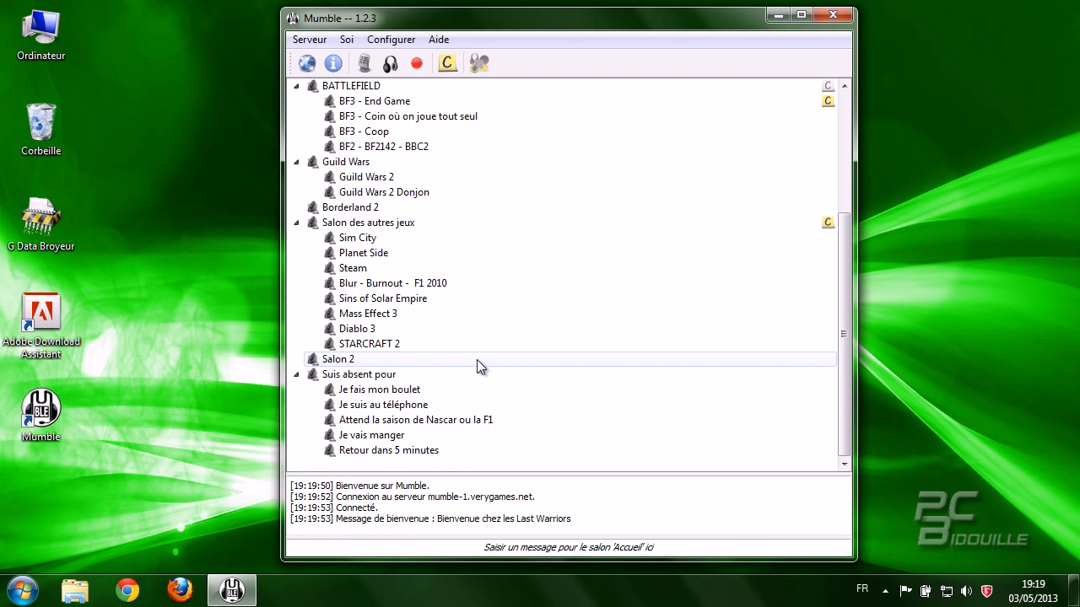
scroll(476, 360, up, 4)
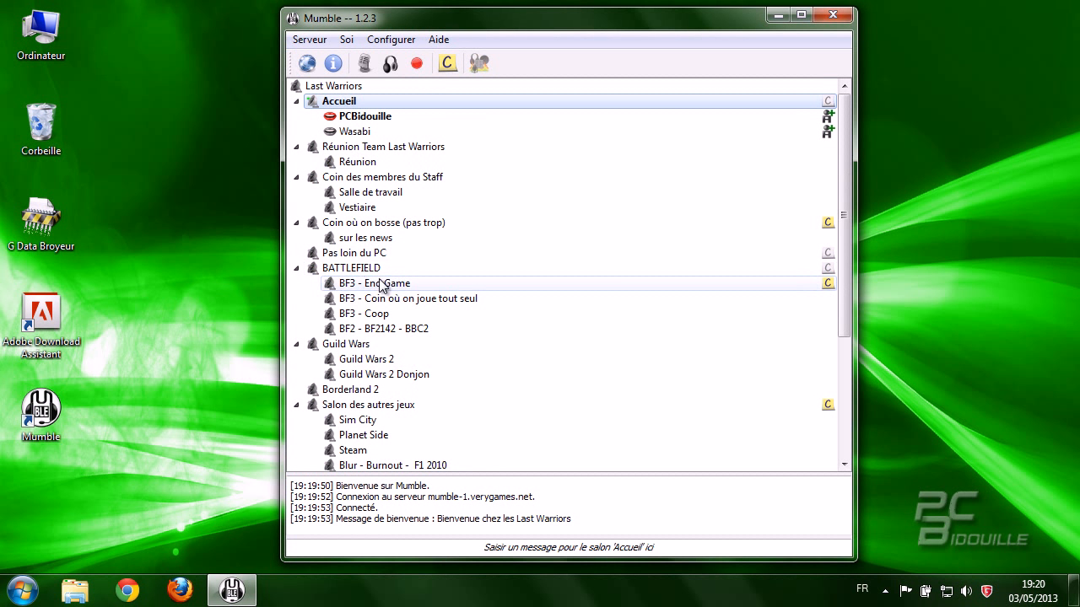
mouse_move(386, 274)
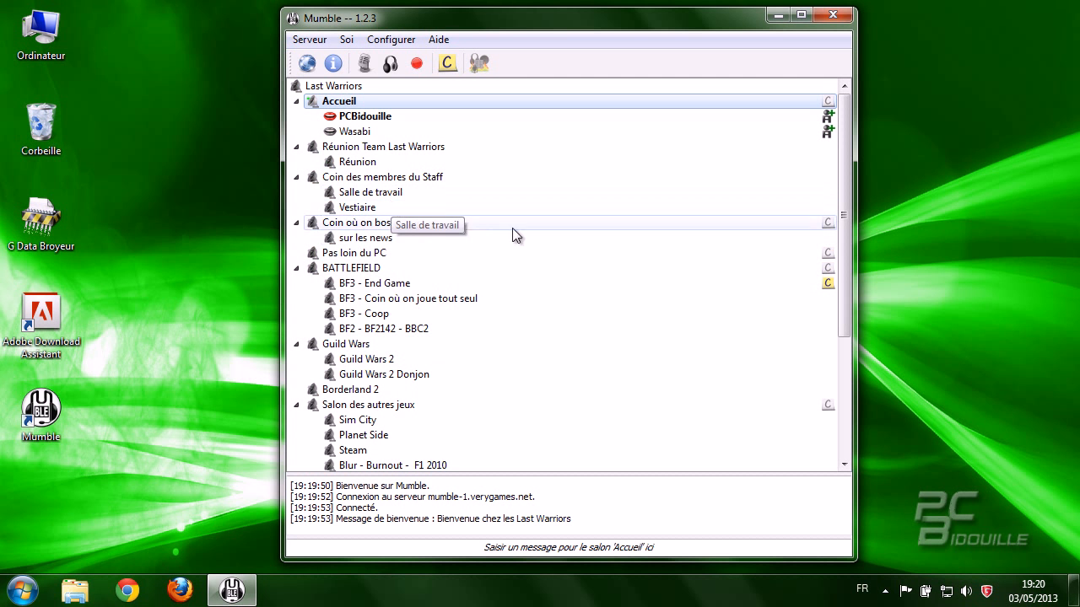
scroll(535, 325, down, 3)
scroll(536, 319, down, 1)
scroll(534, 321, up, 4)
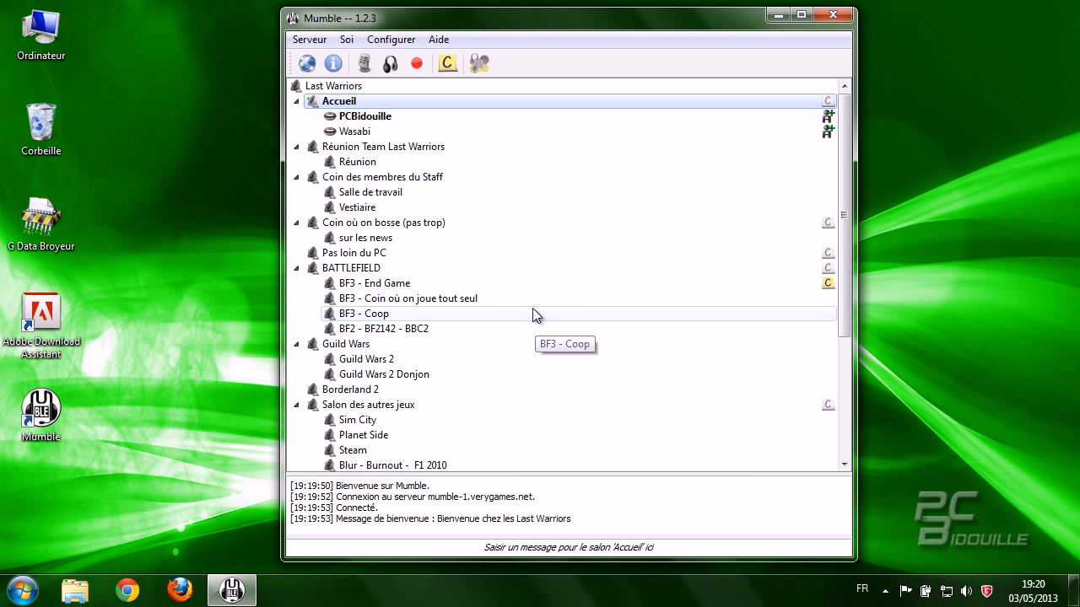
- Try adjusting the Silence en deça and Voix au delà thresholds in the audio input settings, and discard the changes
click(398, 39)
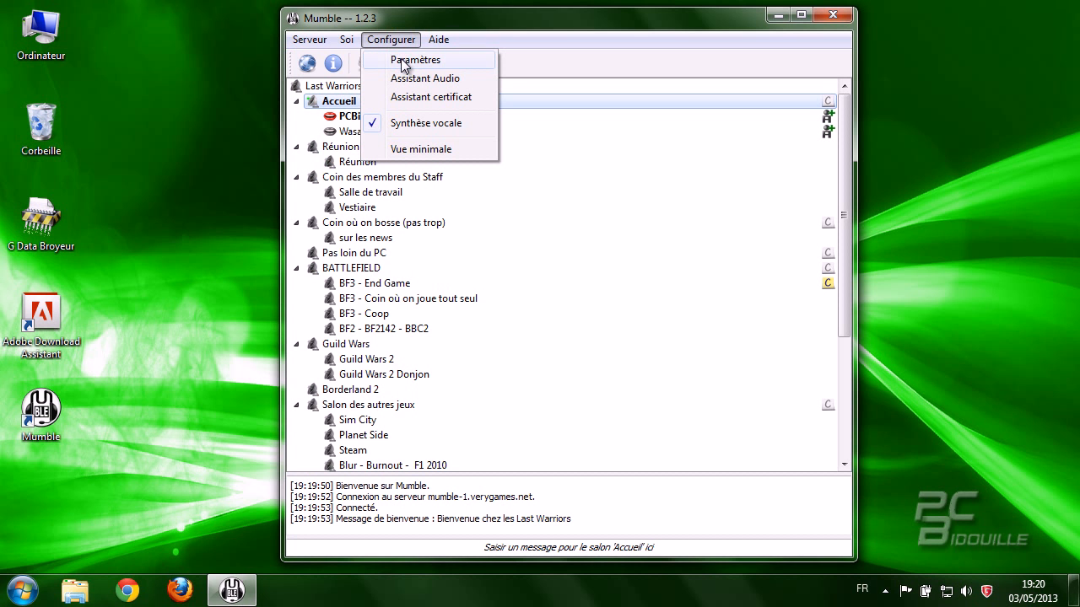
click(404, 60)
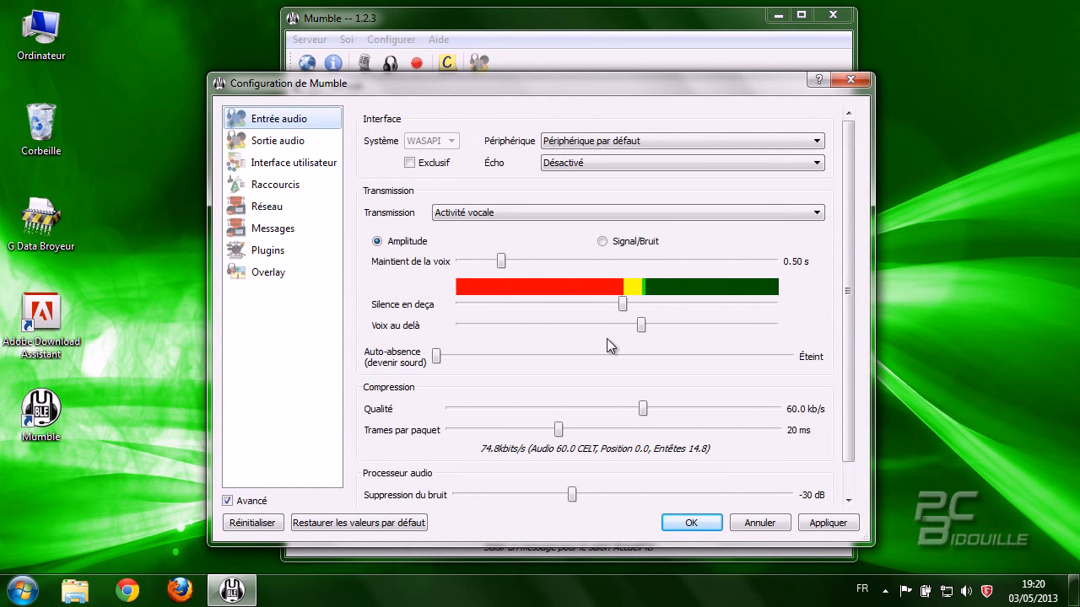
mouse_move(622, 307)
mouse_down()
mouse_move(753, 305)
mouse_move(762, 309)
mouse_move(623, 305)
mouse_move(605, 330)
mouse_move(773, 341)
mouse_move(634, 341)
mouse_move(625, 335)
mouse_move(637, 336)
mouse_move(636, 309)
mouse_move(624, 308)
mouse_up()
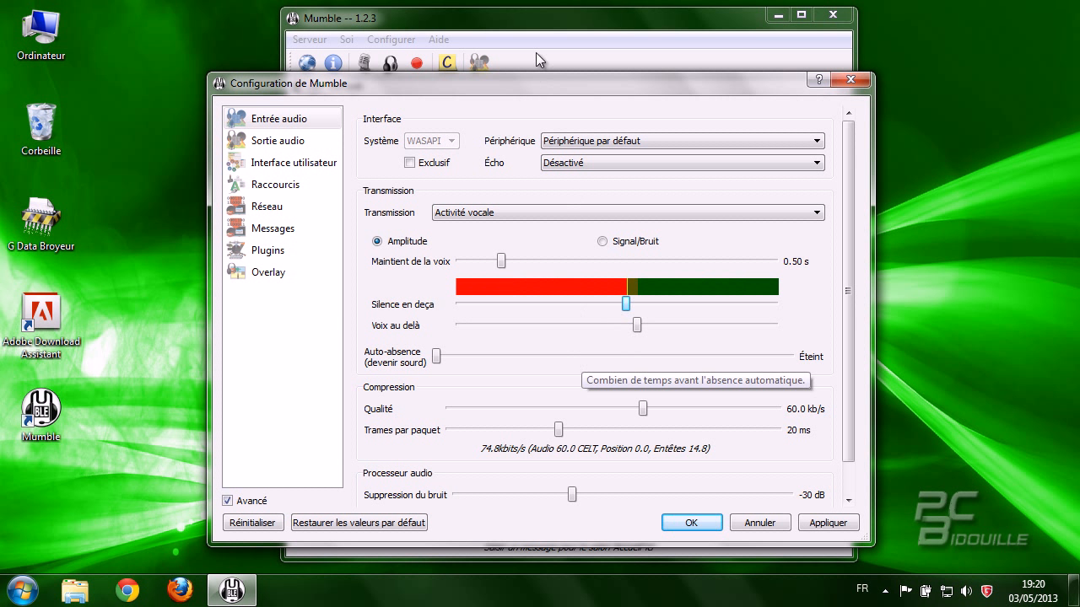
click(773, 523)
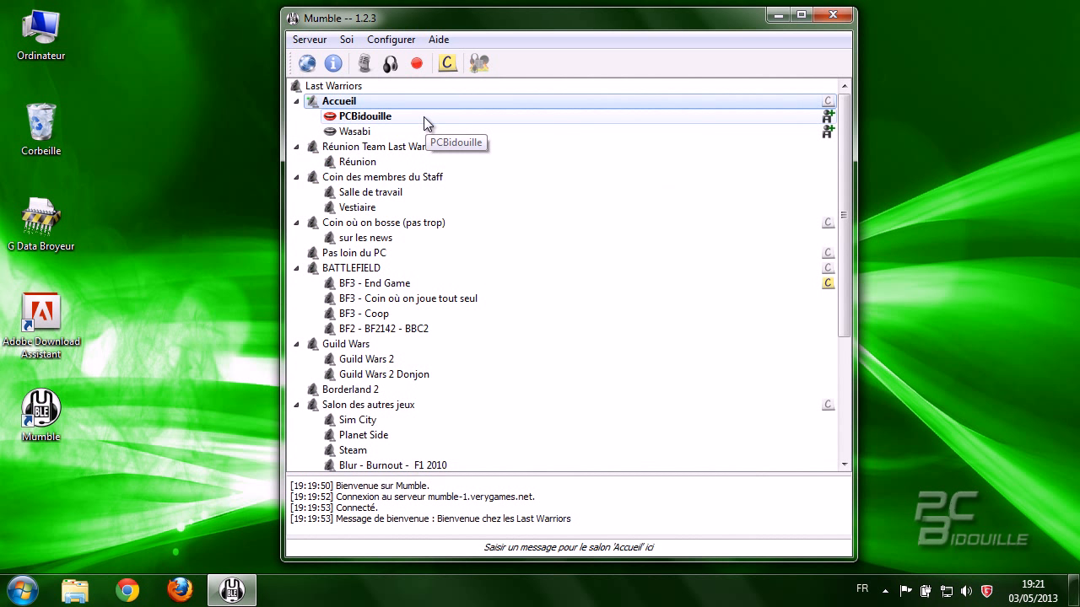
- Review the audio input and user interface settings without changing them, and select the Last Warriors root channel
click(398, 41)
click(415, 61)
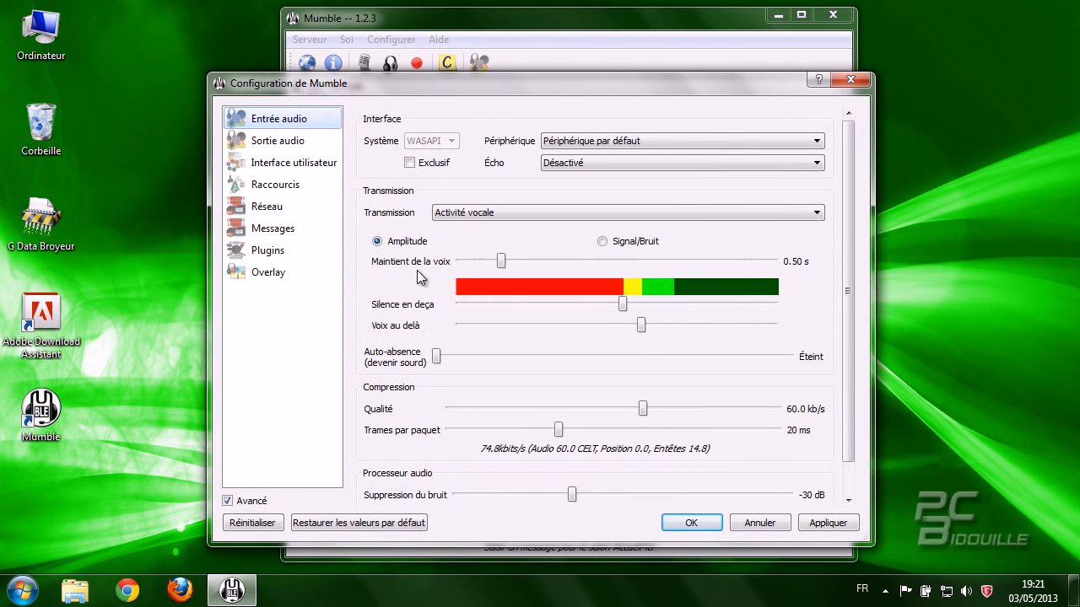
click(278, 163)
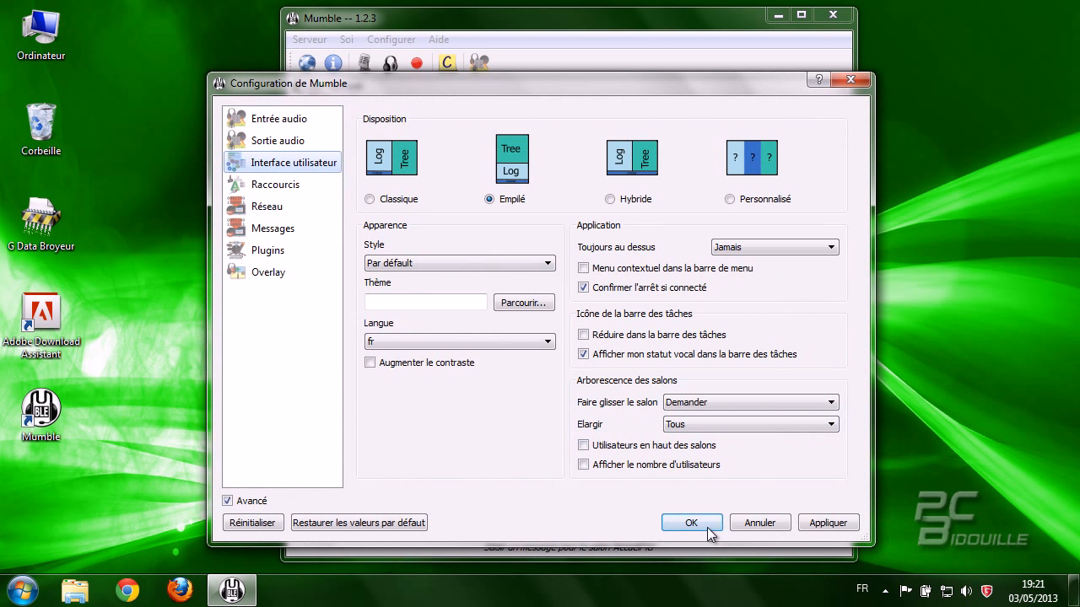
click(746, 522)
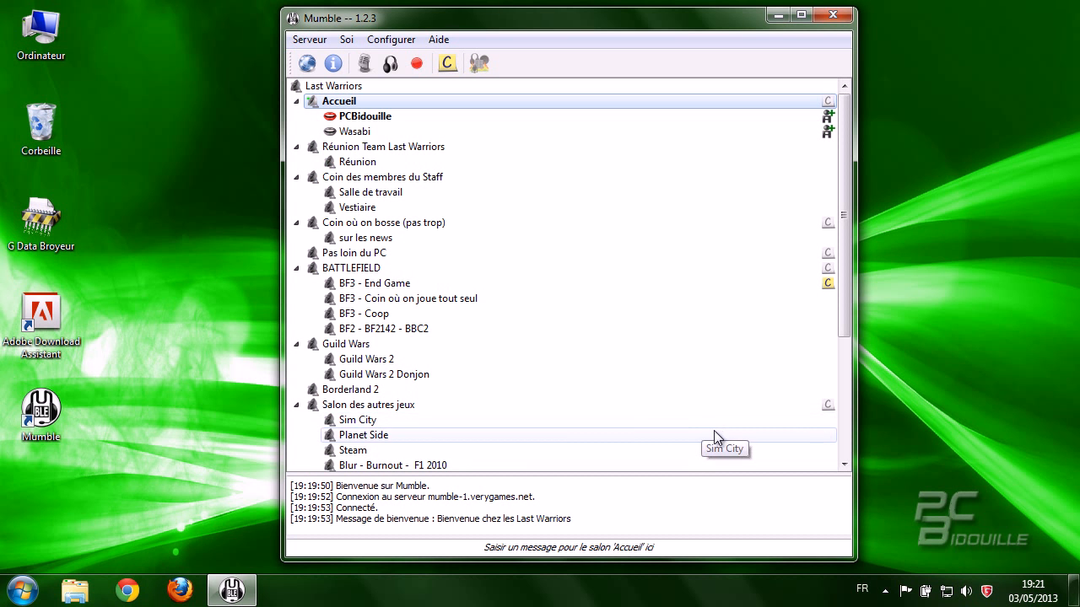
click(556, 91)
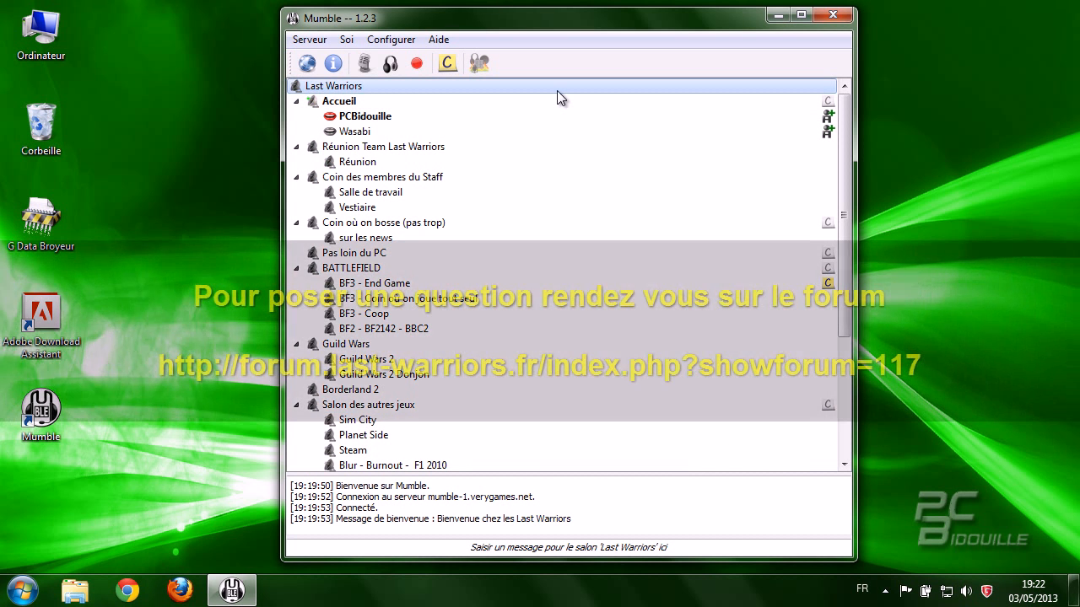